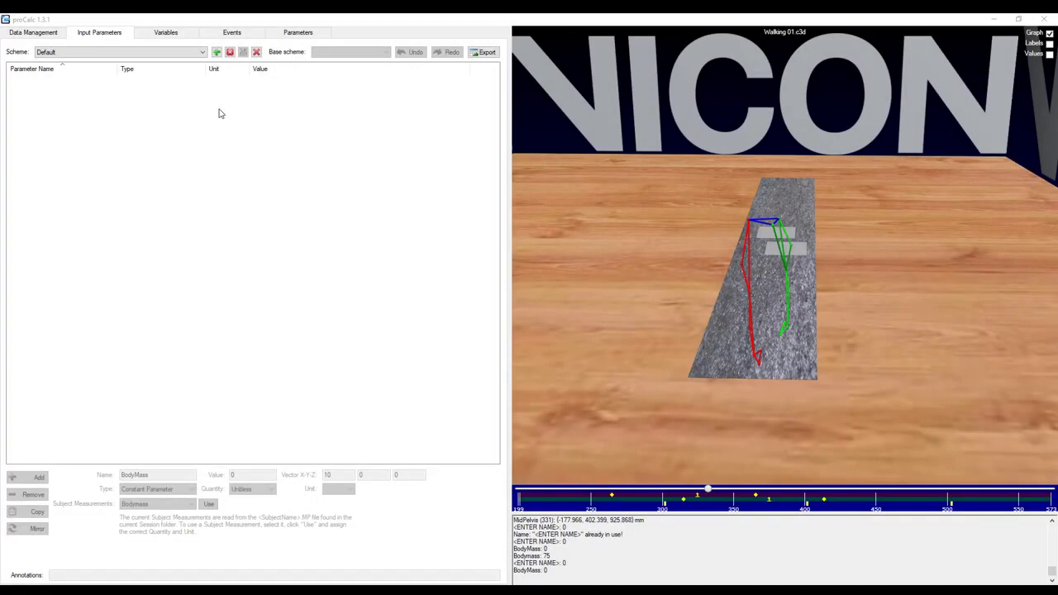
Create a new scheme named Example.
click(217, 52)
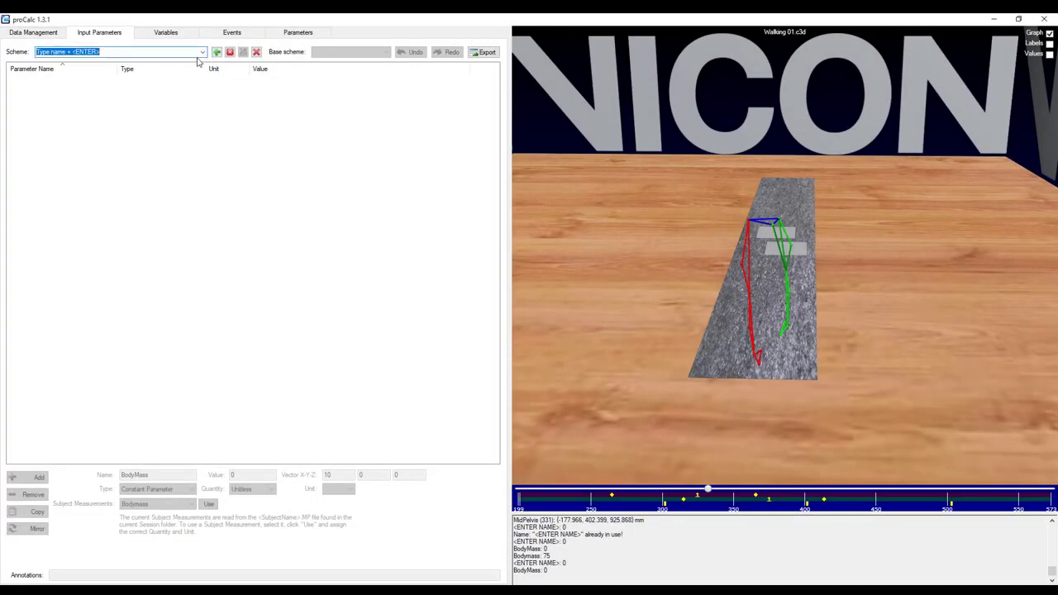
text(Example)
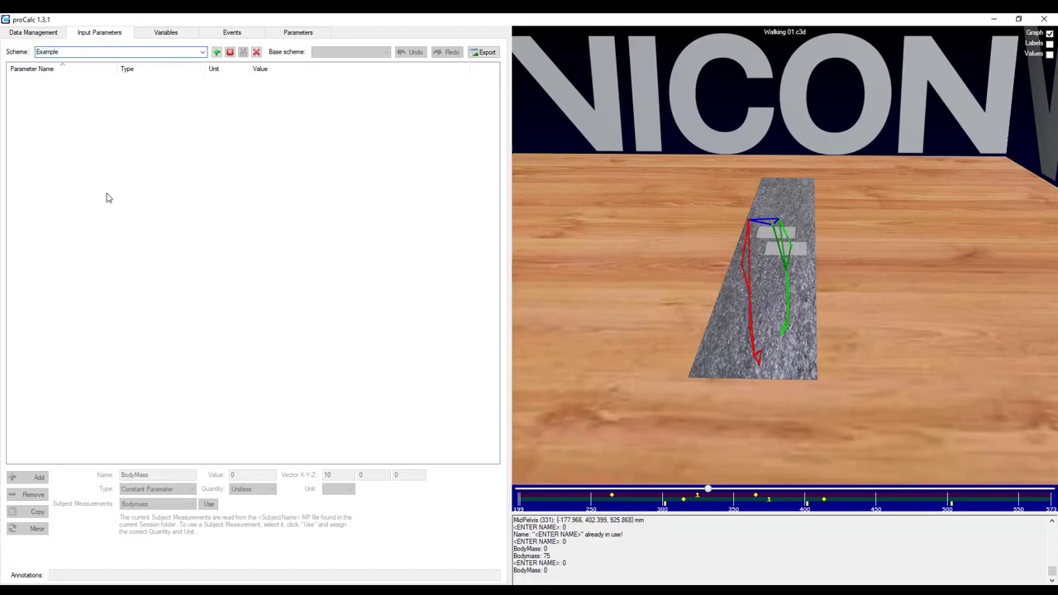
key(Return)
Add an input parameter named BodyMass, make it a Subject Parameter and apply the Bodymass subject measurement.
click(36, 480)
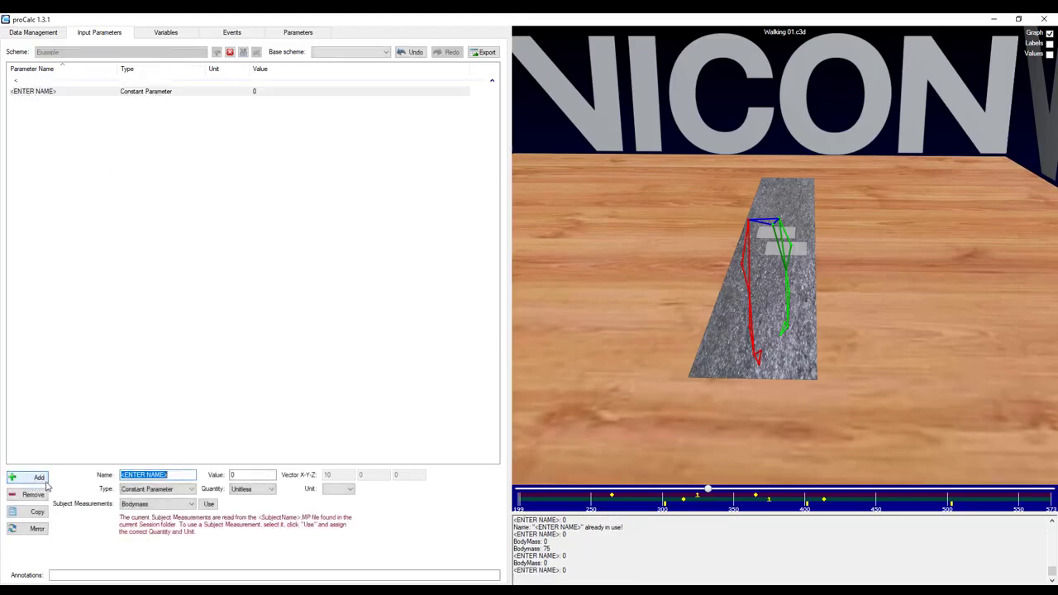
text(BodyMass)
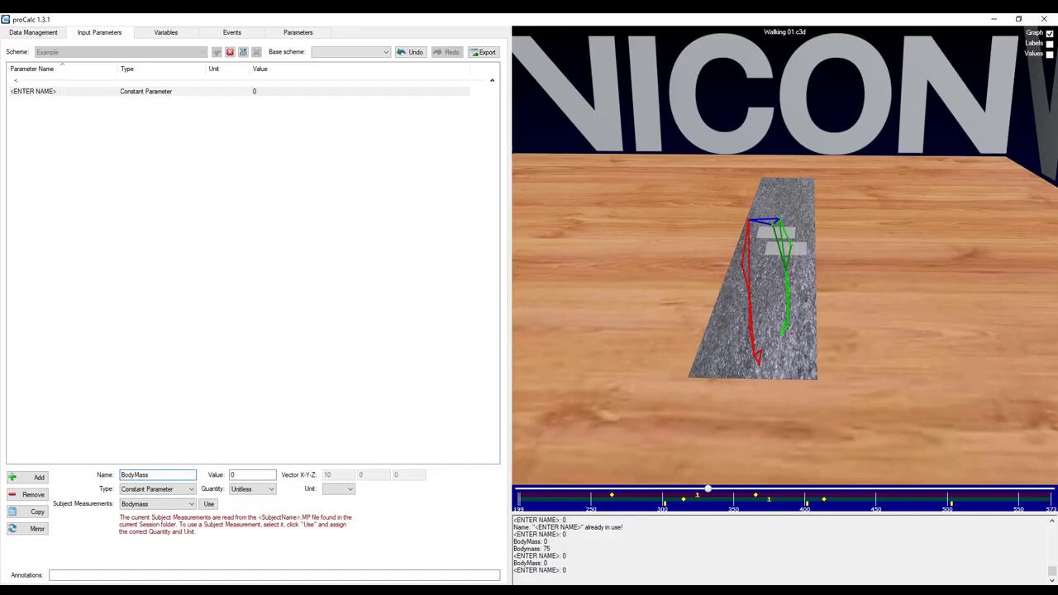
click(146, 490)
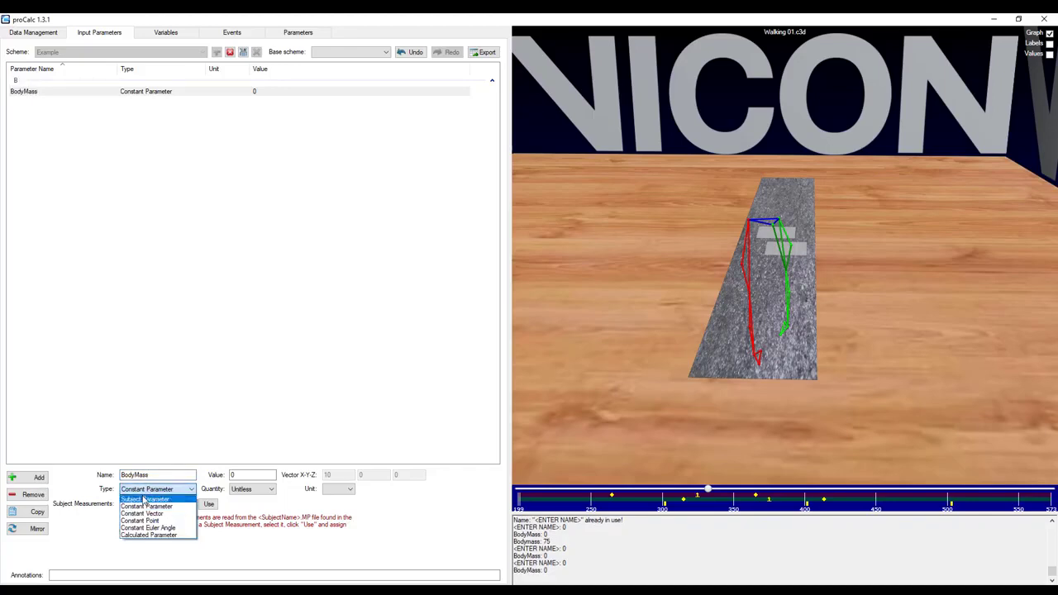
click(144, 499)
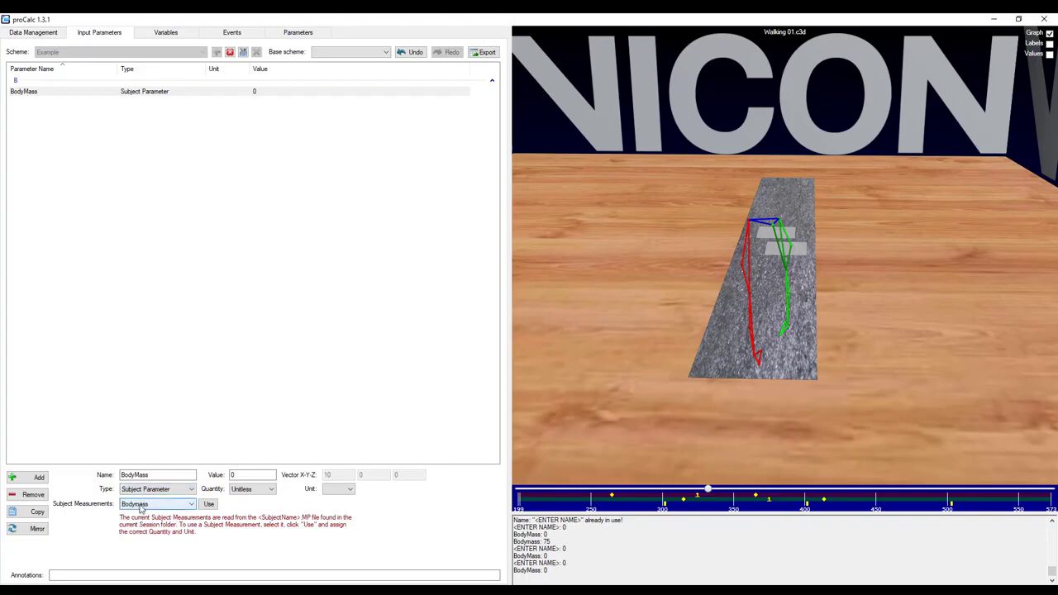
click(209, 505)
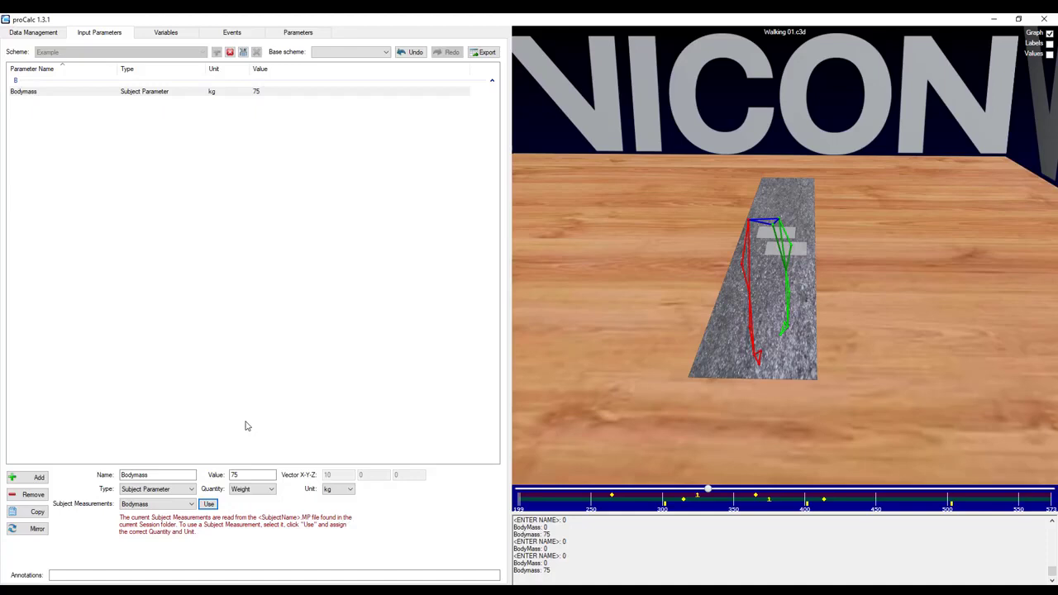
Annotate the Bodymass parameter with "This is my subject's body mass".
click(192, 488)
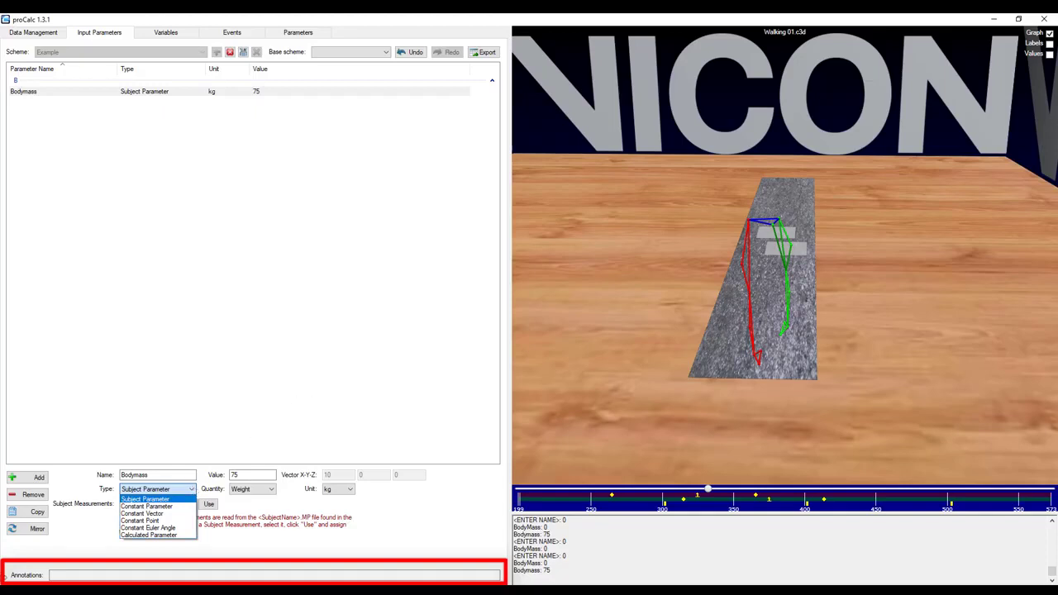
click(81, 574)
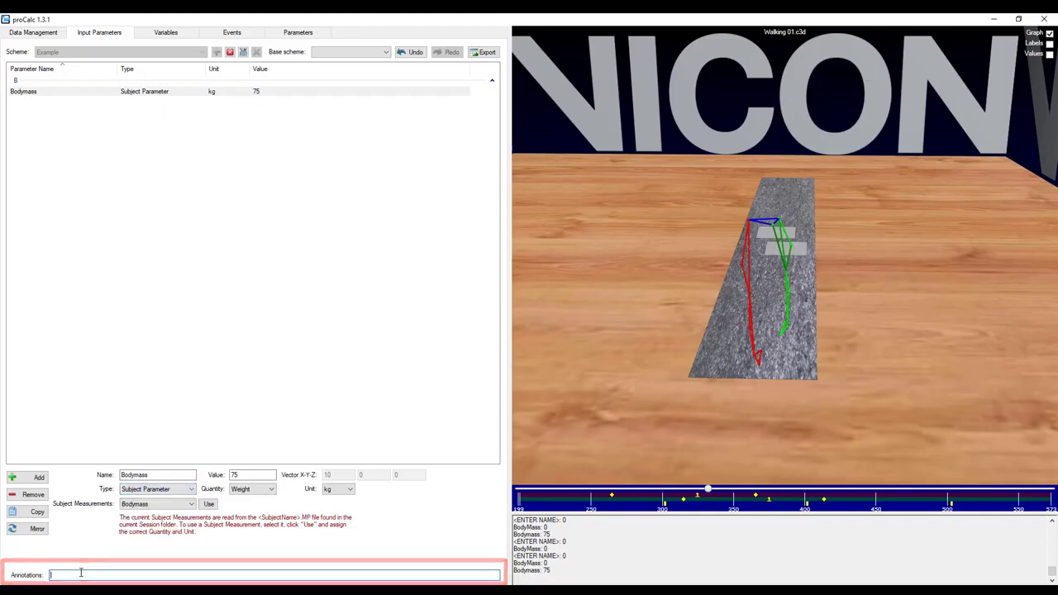
text(This is my )
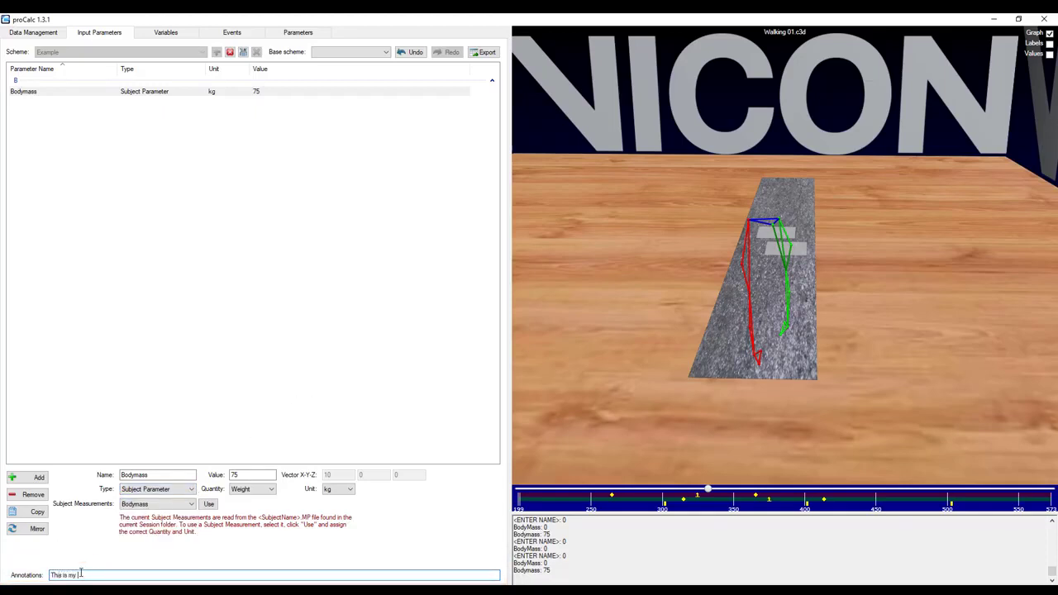
text(subjects')
key(BackSpace)
key(BackSpace)
text('s body mass)
click(189, 299)
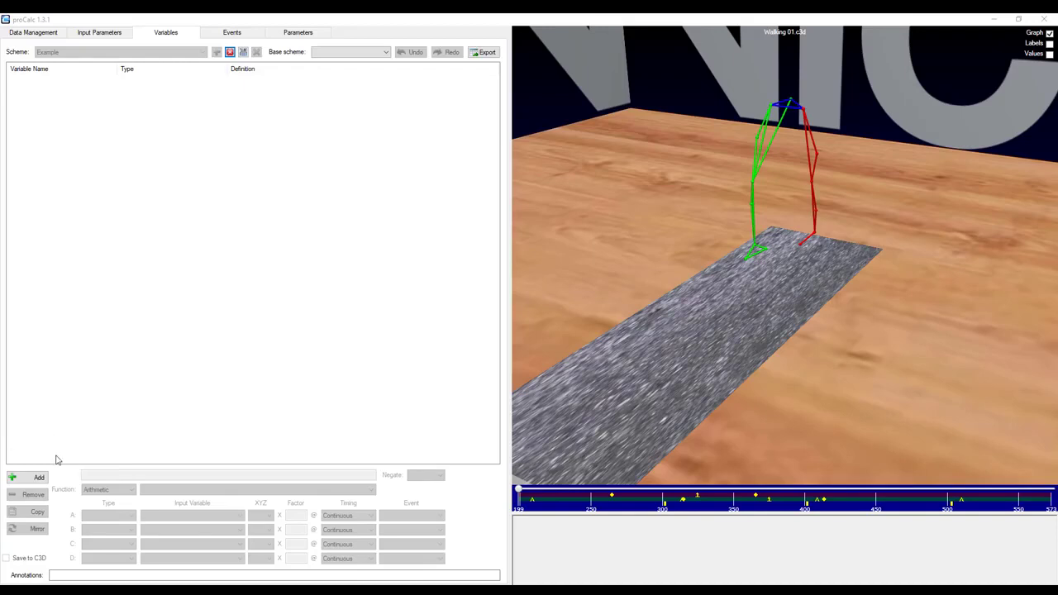
Add a variable named RightFootVector using the Vector function "From point A to point B".
click(36, 478)
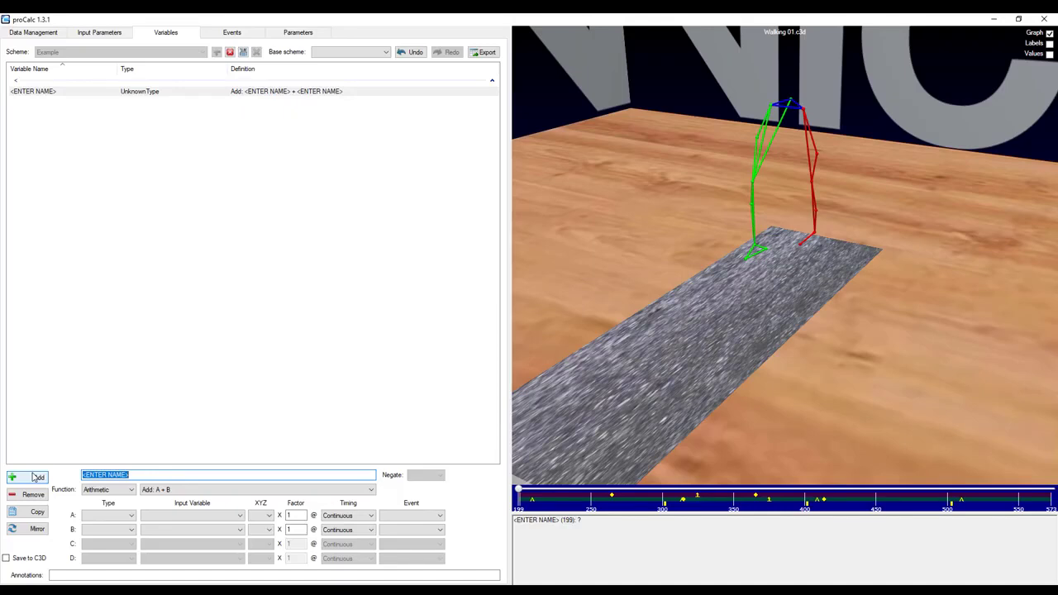
text(RightFootVector)
click(33, 477)
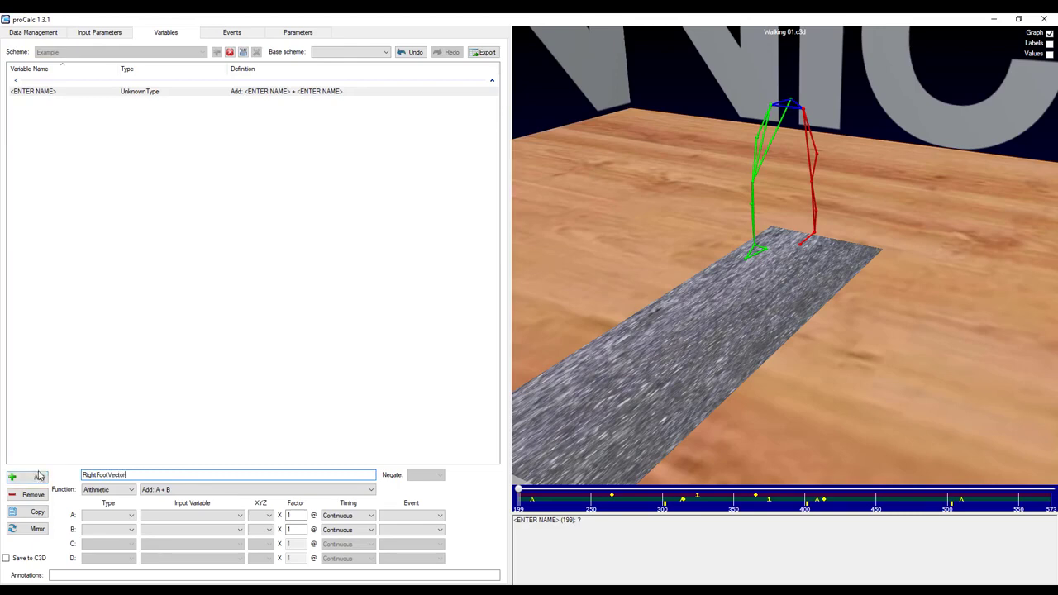
click(107, 490)
click(105, 536)
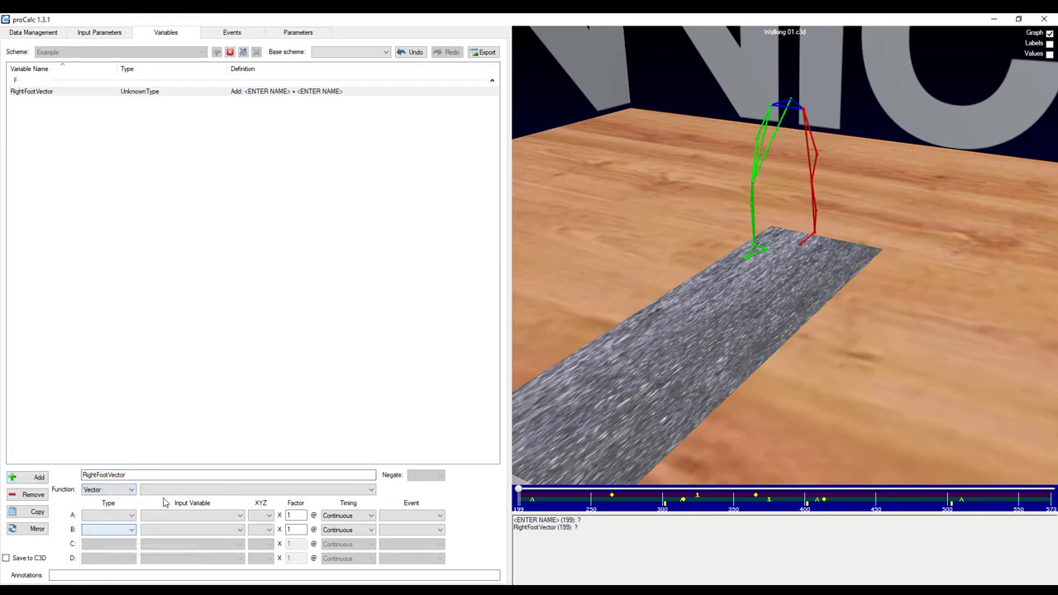
click(171, 490)
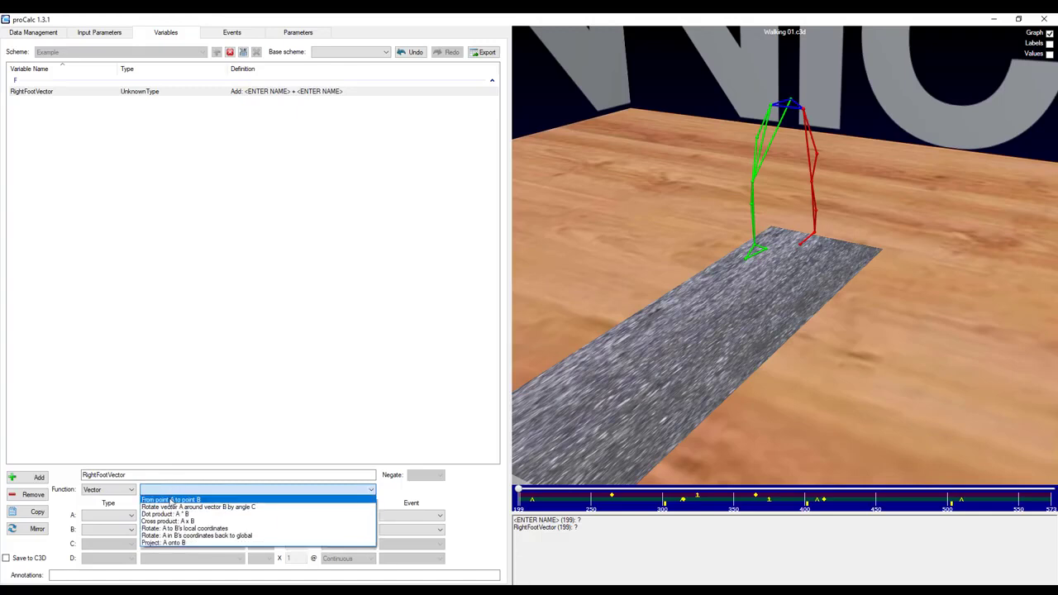
click(171, 500)
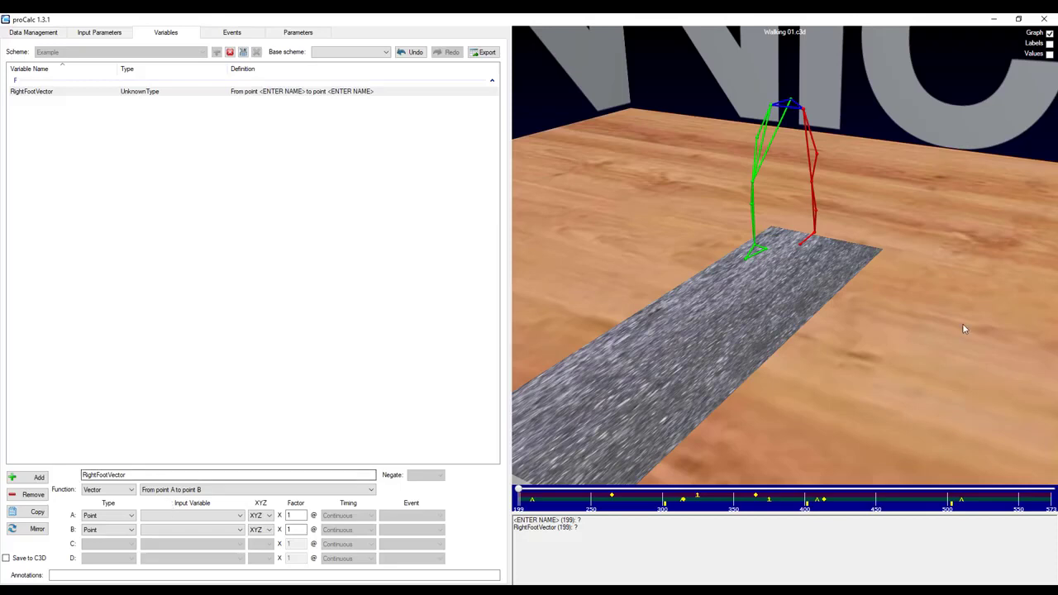
Pick the RHEE marker as point A and the RTOE marker as point B in the 3D view.
click(769, 254)
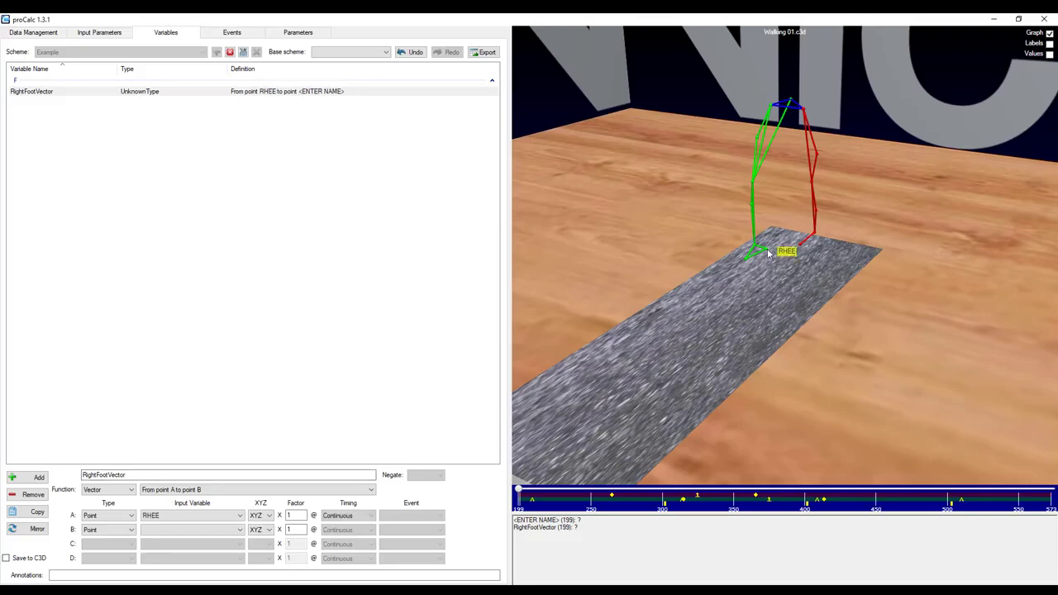
click(748, 262)
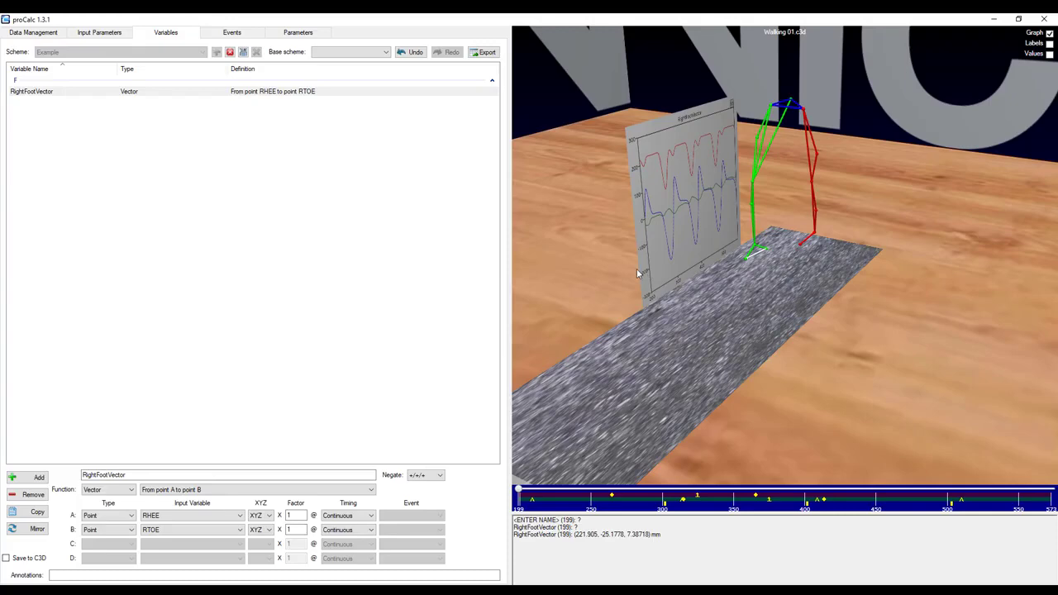
Restrict both RHEE and RTOE inputs to their XY components.
drag(775, 253, 787, 185)
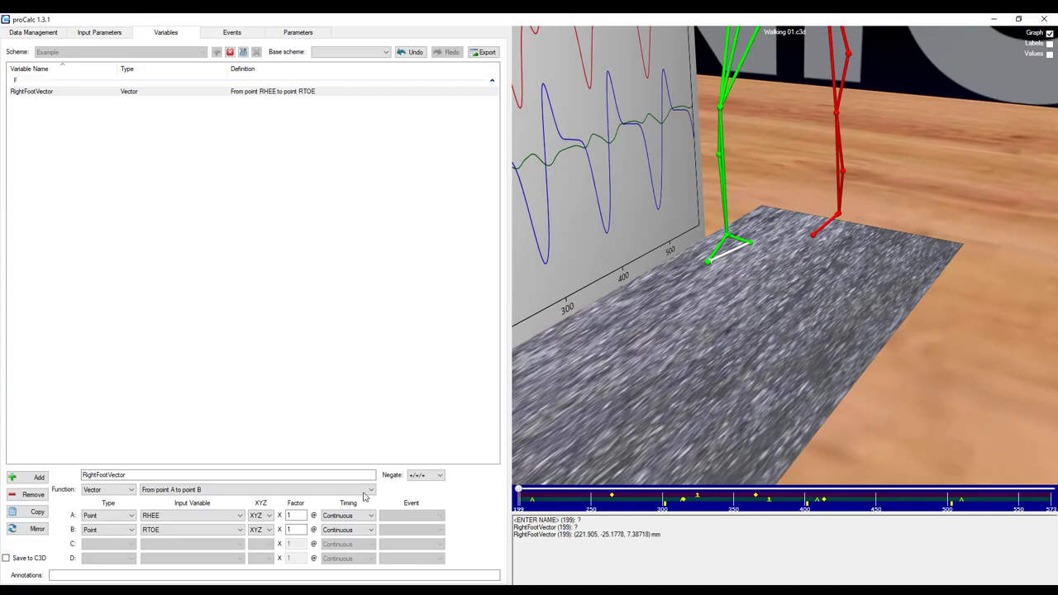
click(267, 516)
click(264, 534)
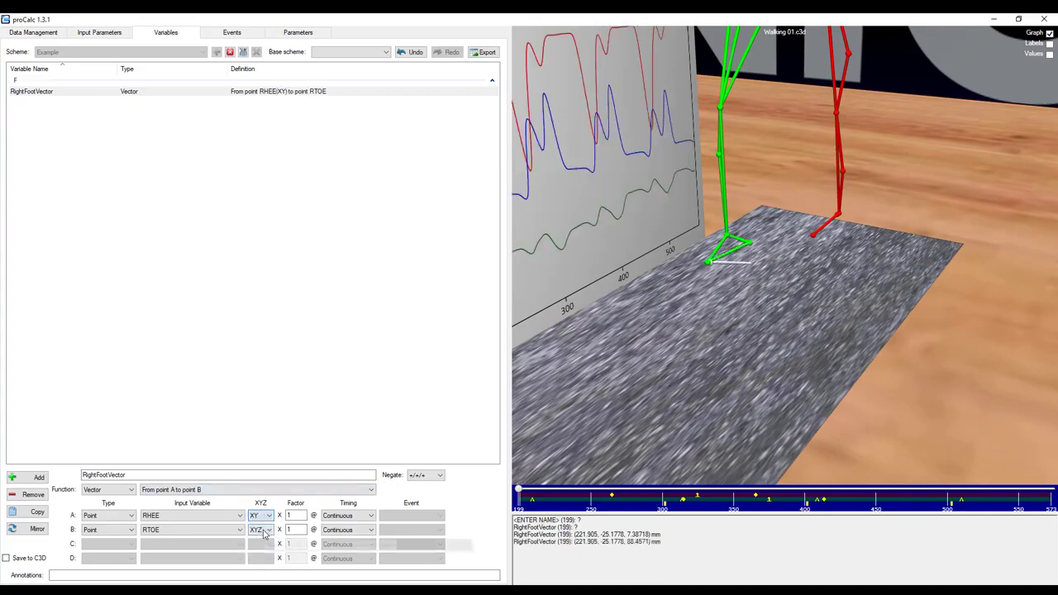
click(267, 530)
click(262, 548)
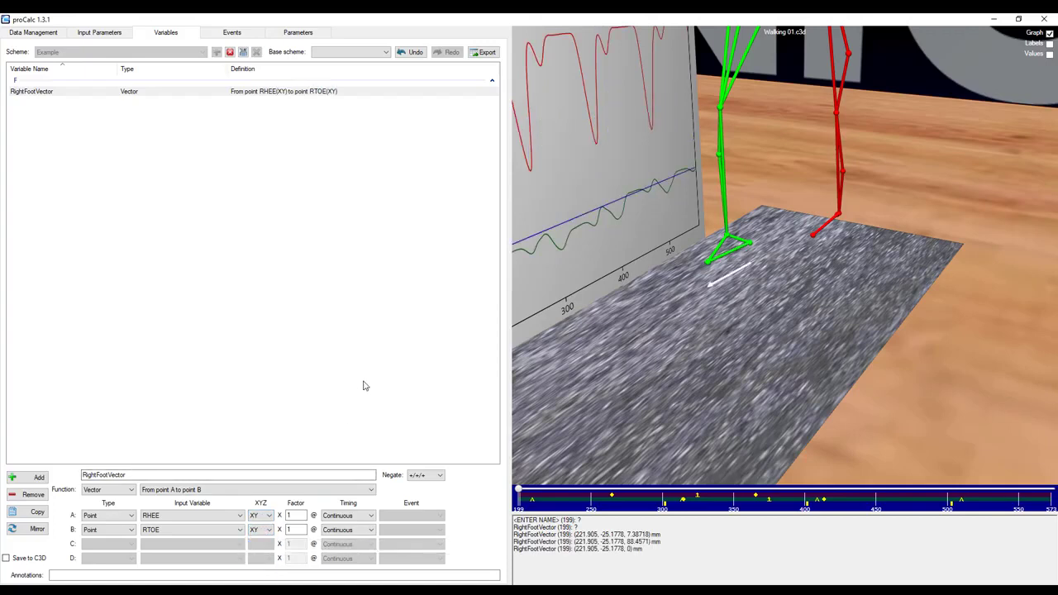
click(346, 518)
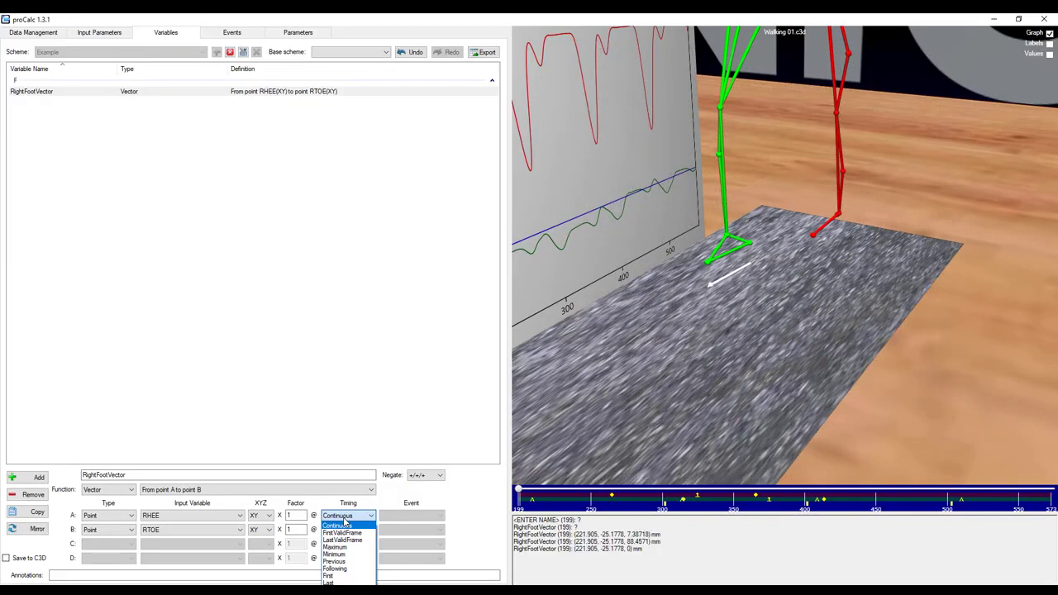
click(477, 444)
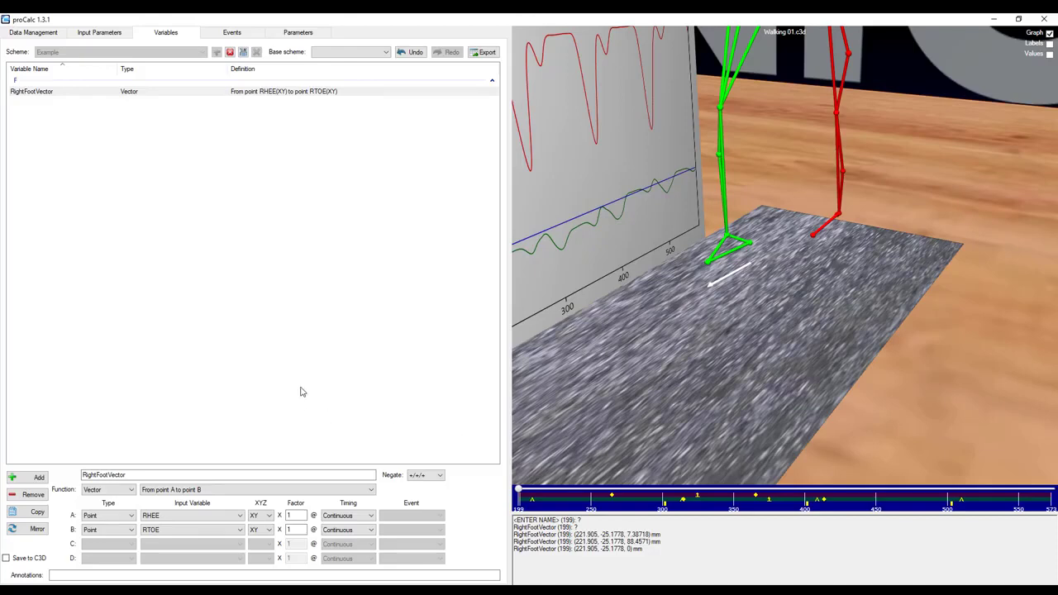
Copy and mirror the RightFootVector variable.
click(52, 93)
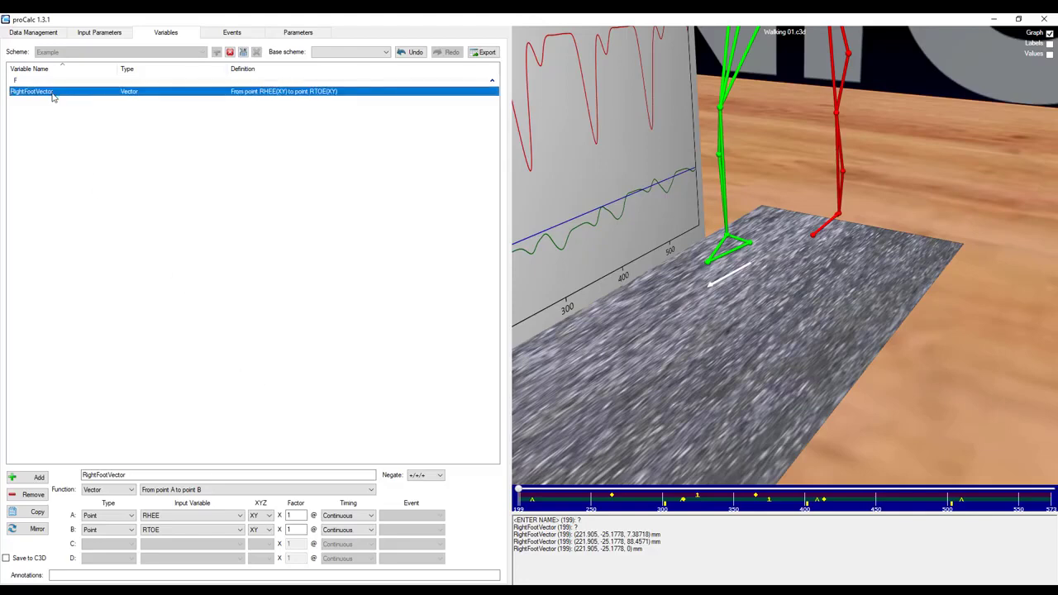
click(33, 513)
click(37, 529)
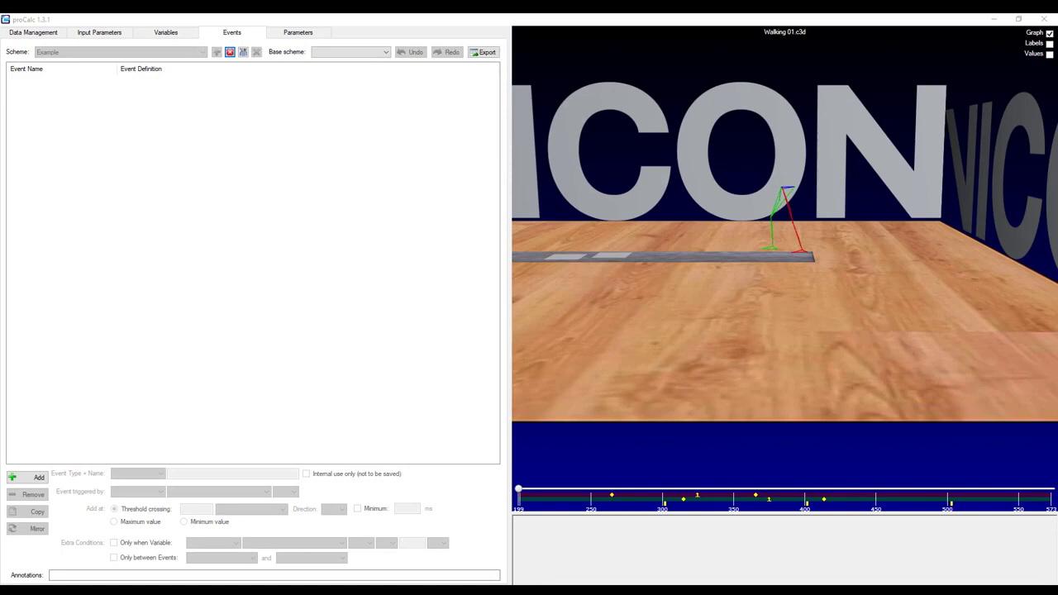
Add a Right Custom Event named Special.
click(45, 481)
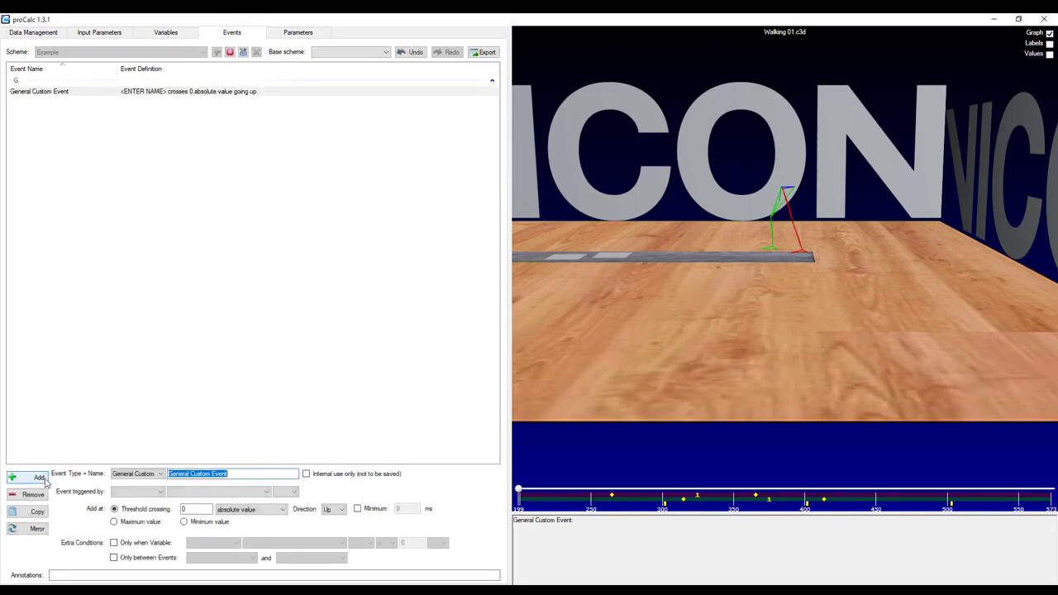
click(117, 475)
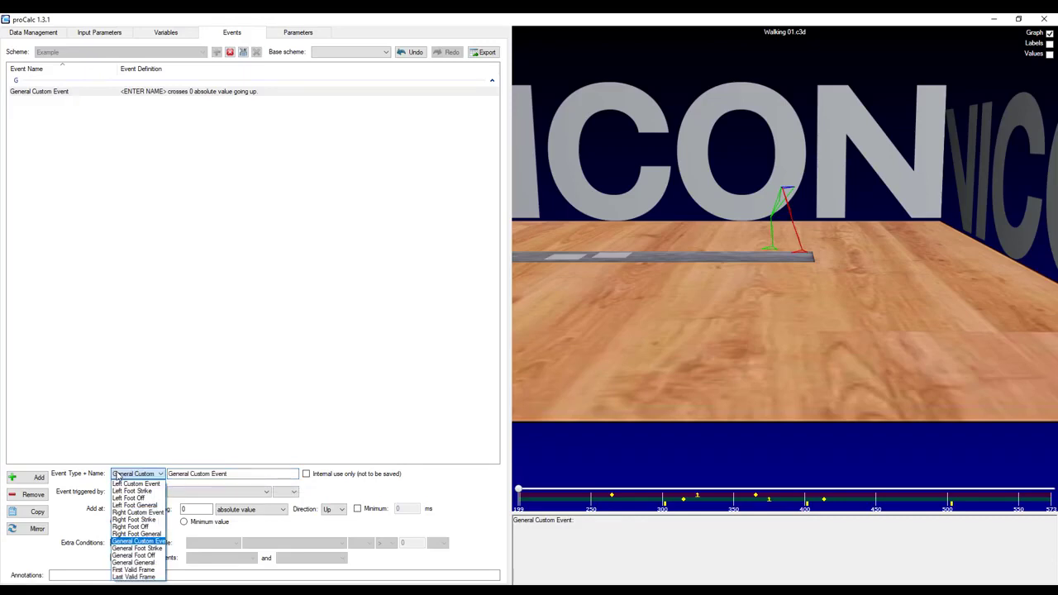
click(130, 513)
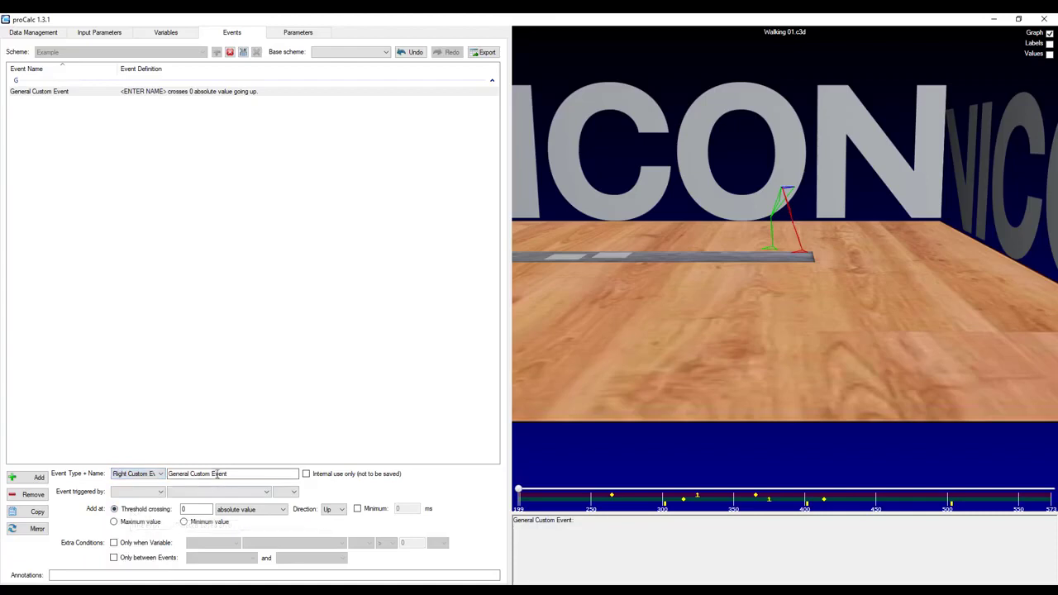
drag(232, 474, 151, 462)
text(Special)
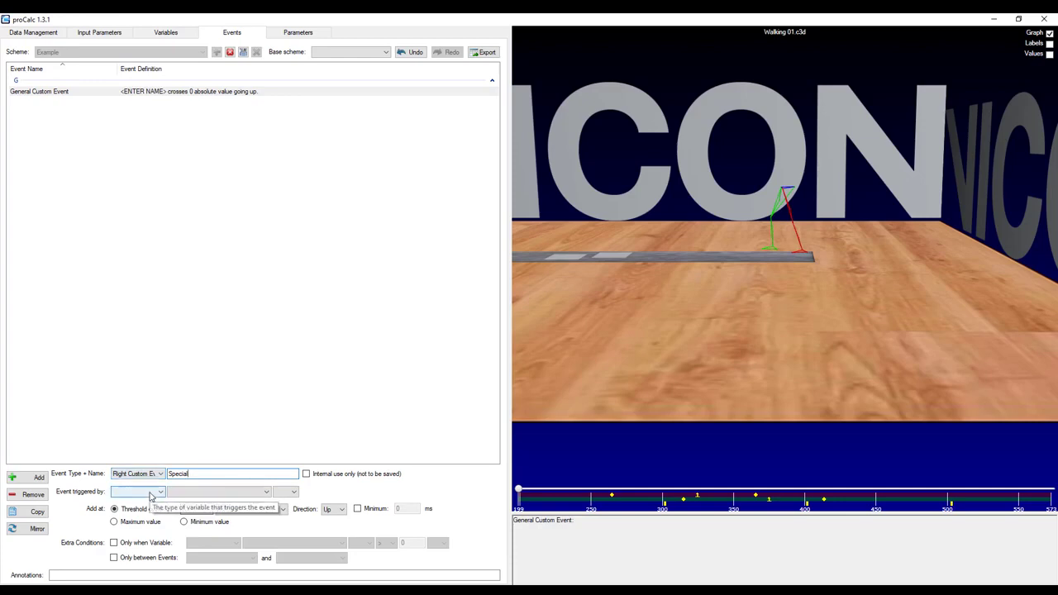
Trigger the Special event when point RHEE's Z component crosses a threshold of 50.
click(152, 493)
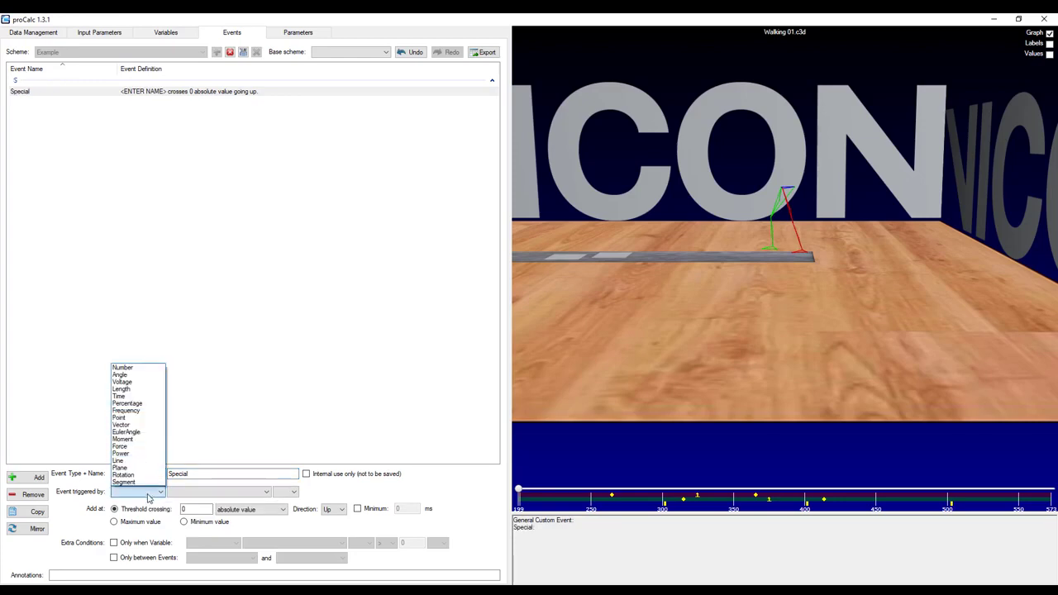
click(119, 417)
click(199, 492)
scroll(192, 469, down, 3)
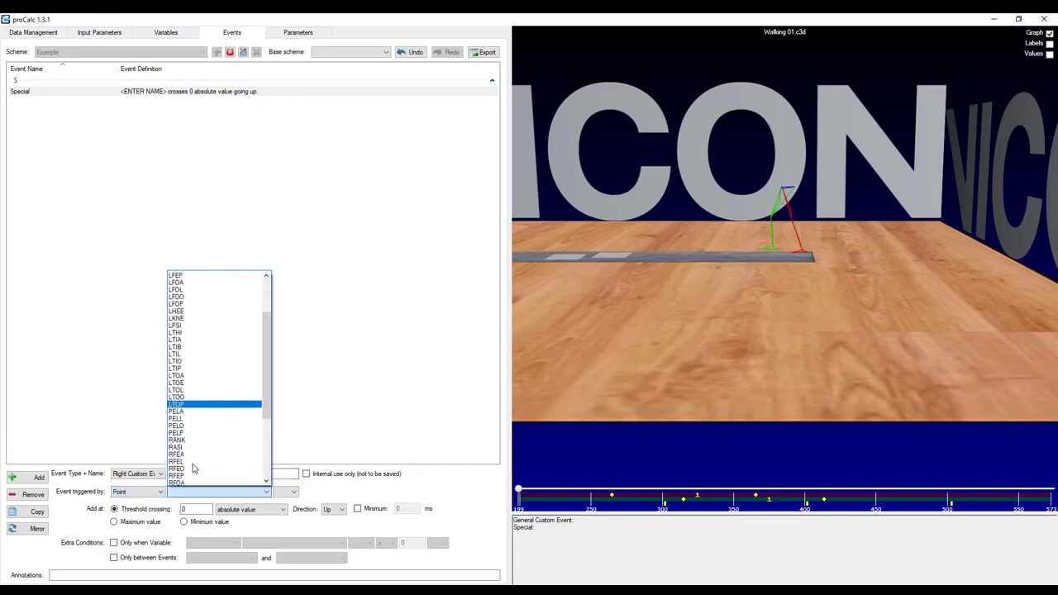
scroll(192, 469, down, 6)
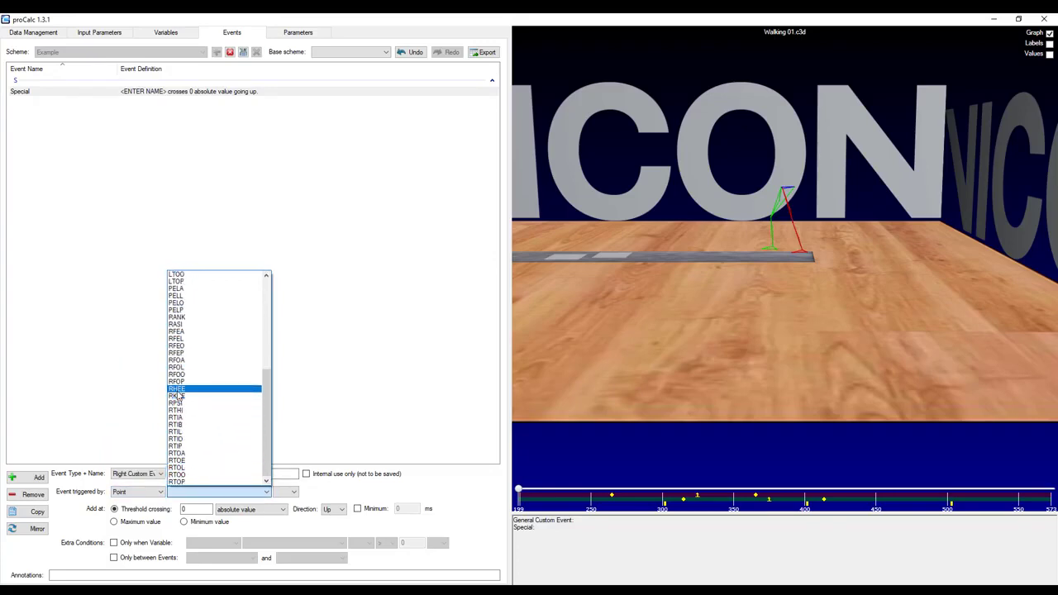
click(177, 390)
click(288, 493)
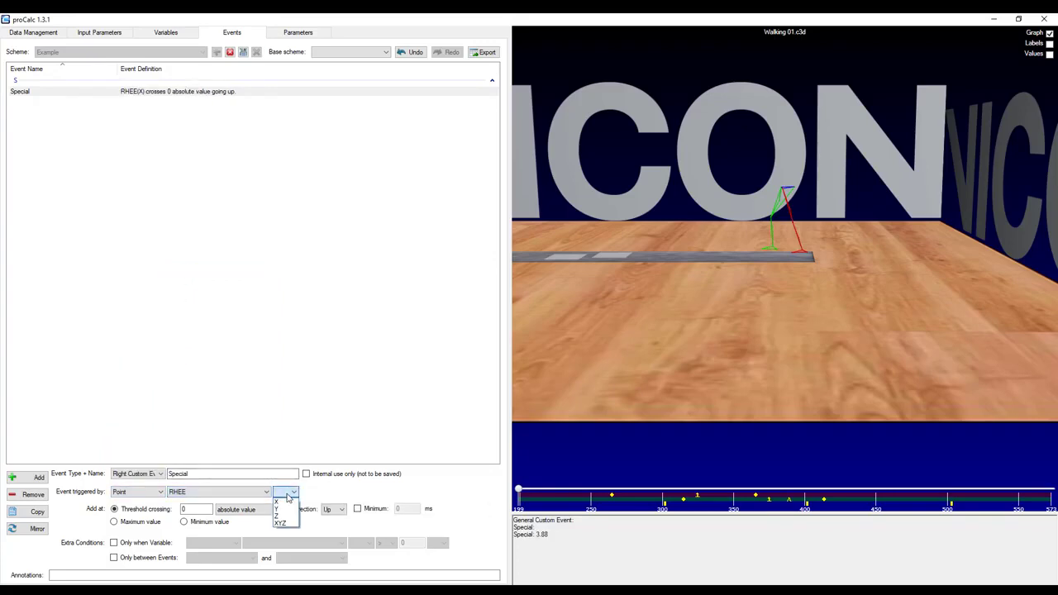
click(282, 517)
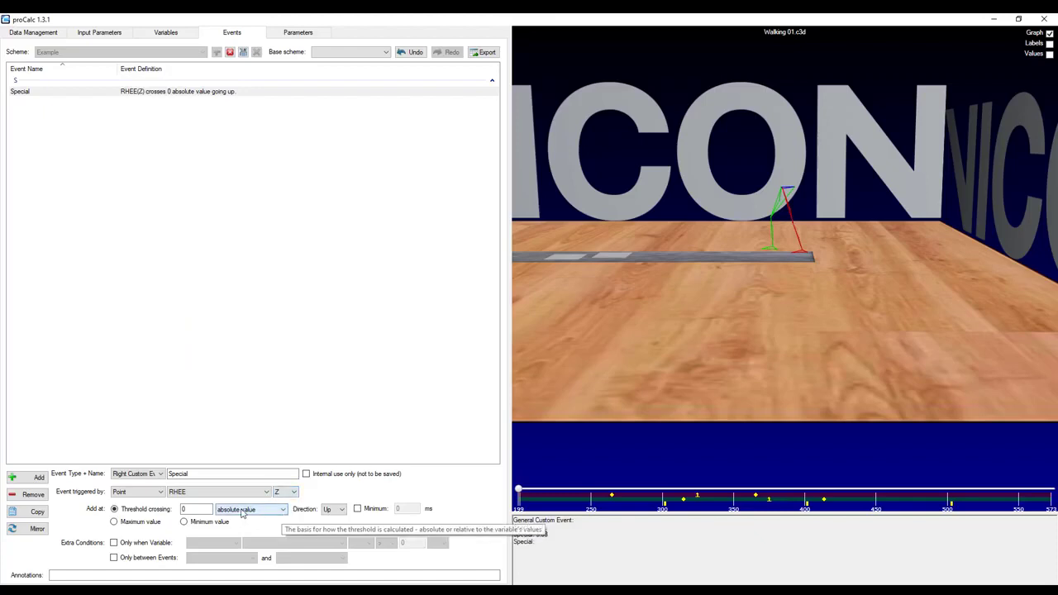
double_click(182, 510)
text(50)
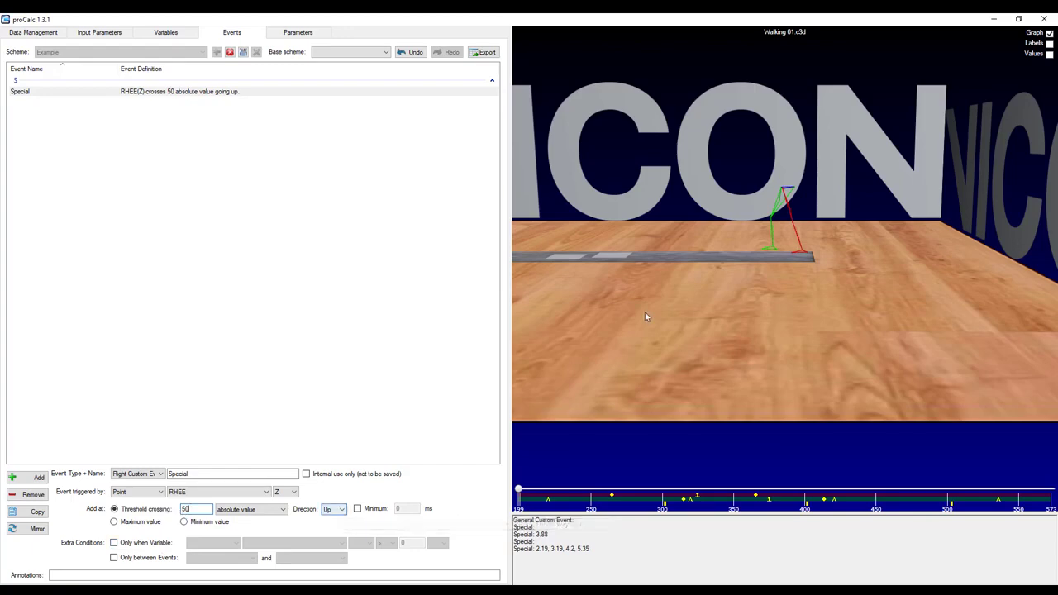
Set the Special event's threshold crossing direction to Down.
drag(645, 314, 771, 251)
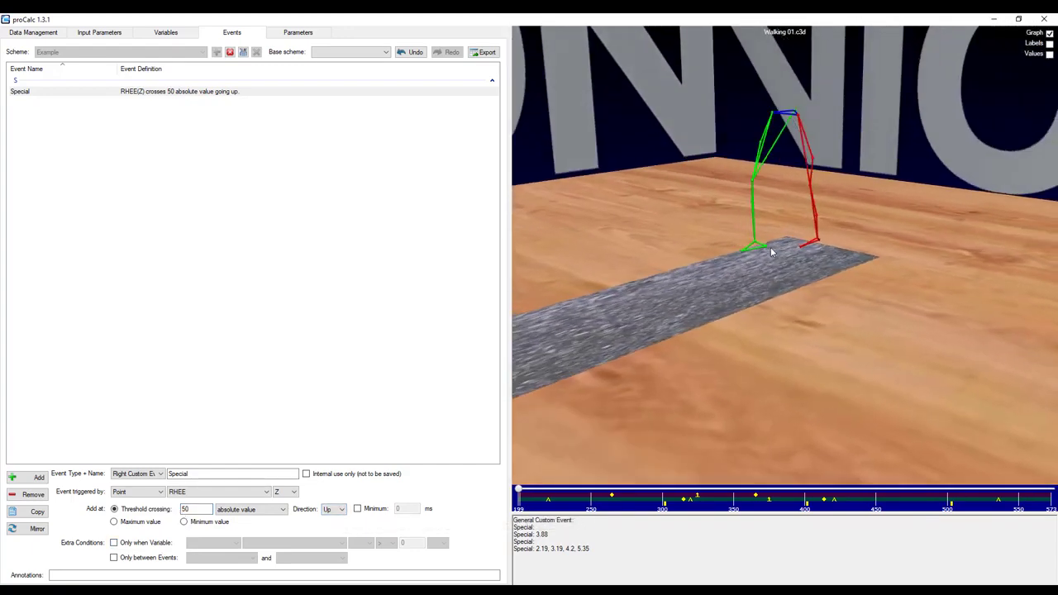
click(343, 511)
click(333, 528)
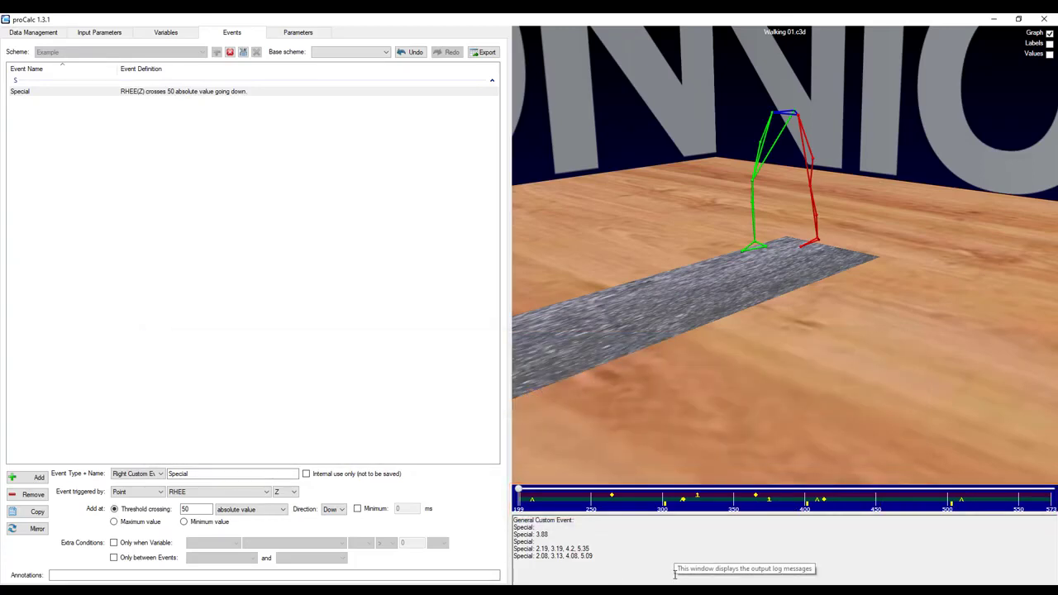
Add an extra condition so the Special event only fires when point RHEE's X component is greater than 0 mm.
click(163, 544)
click(215, 544)
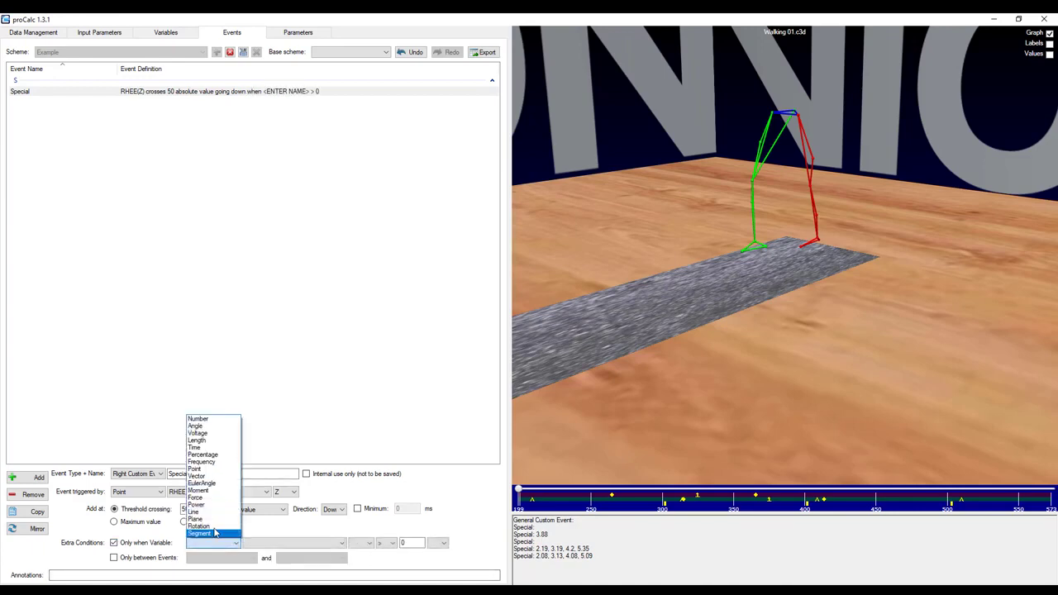
click(216, 469)
click(289, 543)
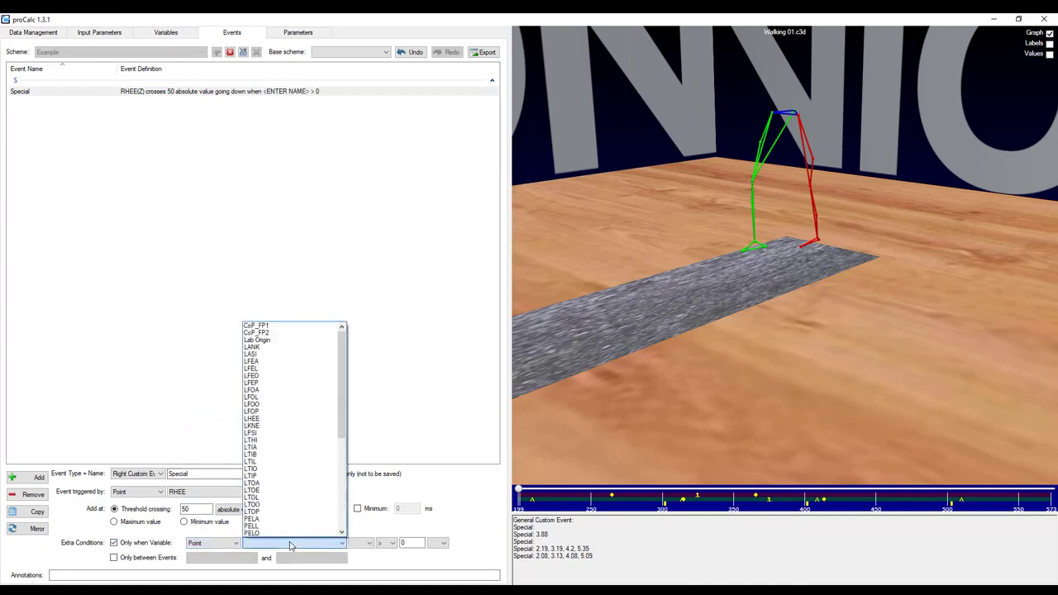
scroll(298, 516, down, 1)
scroll(298, 516, down, 7)
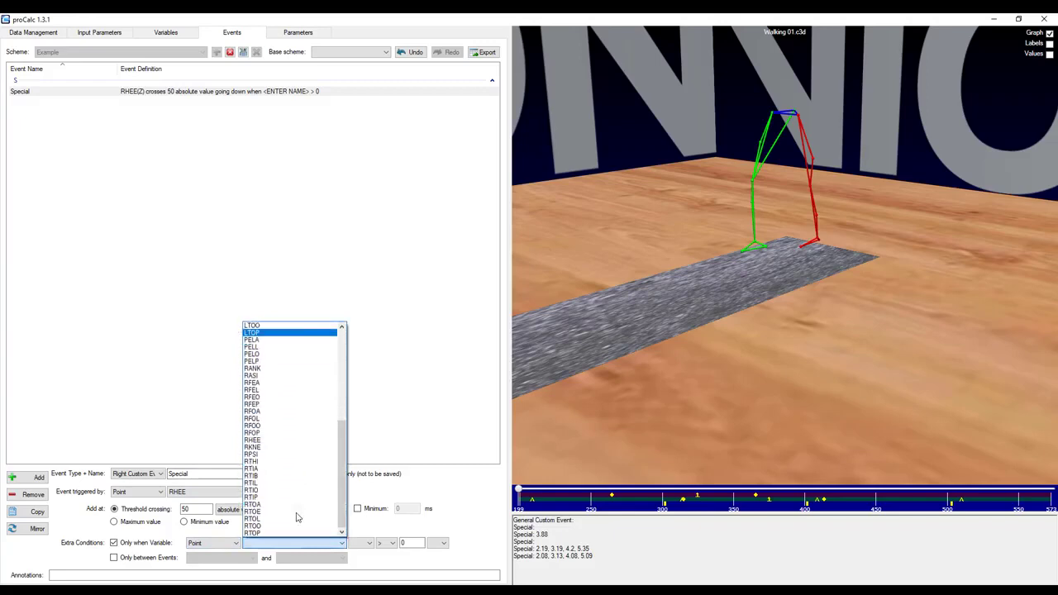
click(266, 442)
click(364, 543)
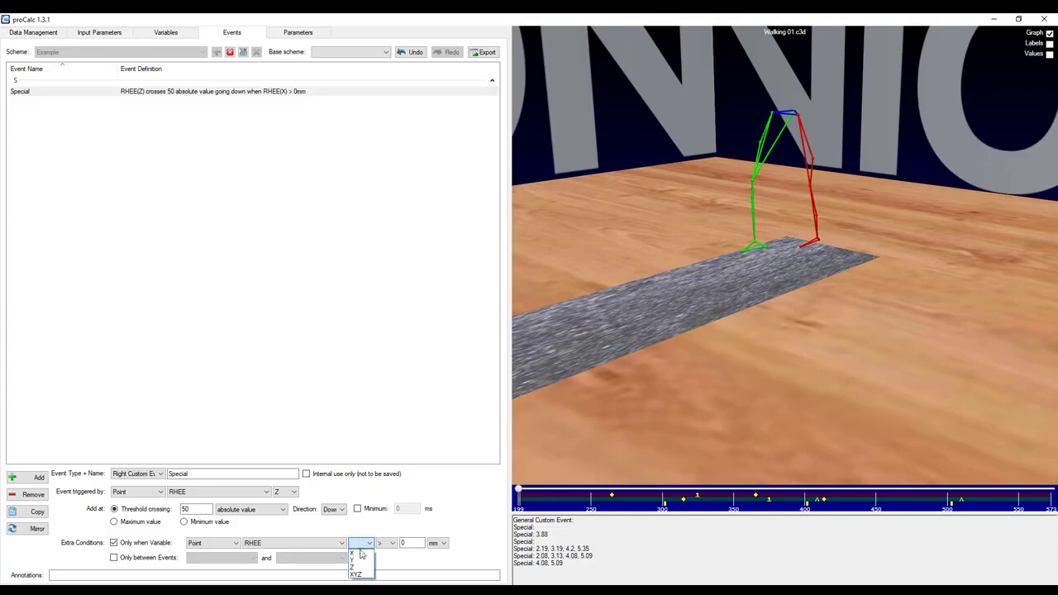
click(360, 554)
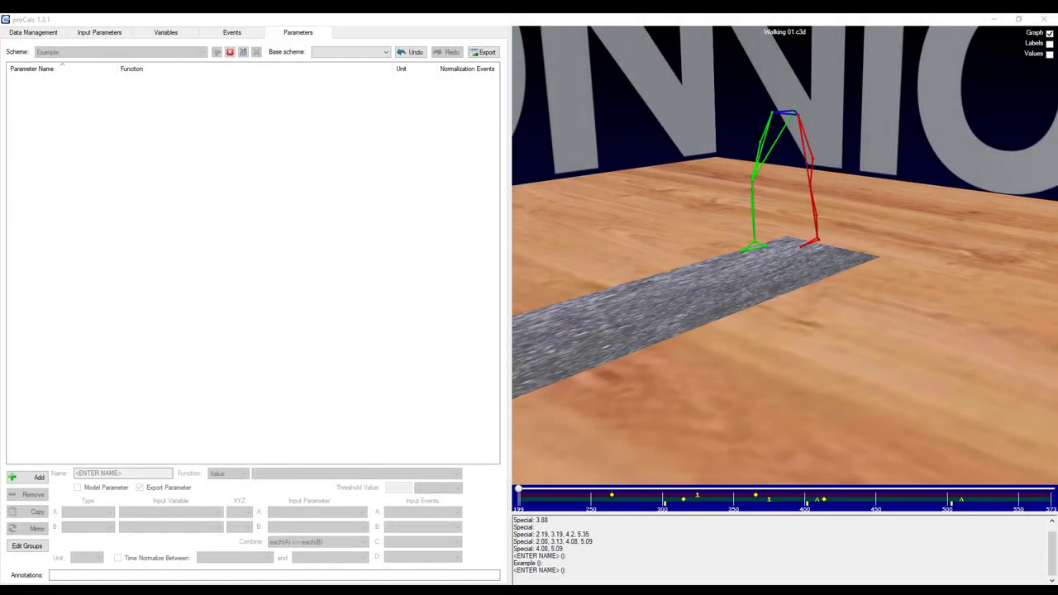
Add a new parameter using the Value function with Variable A [Event A].
click(33, 478)
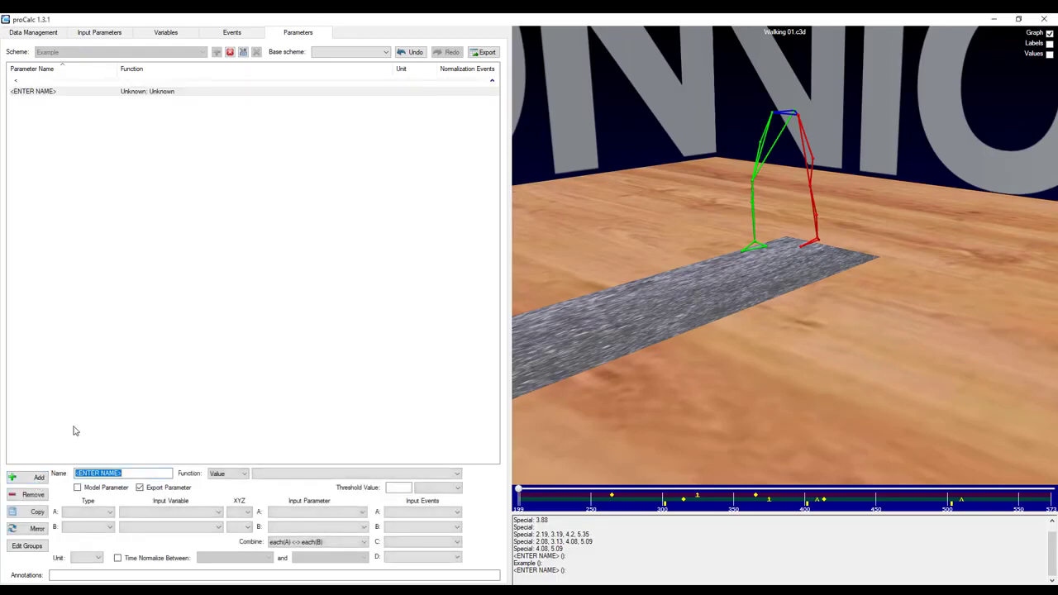
click(227, 474)
click(222, 505)
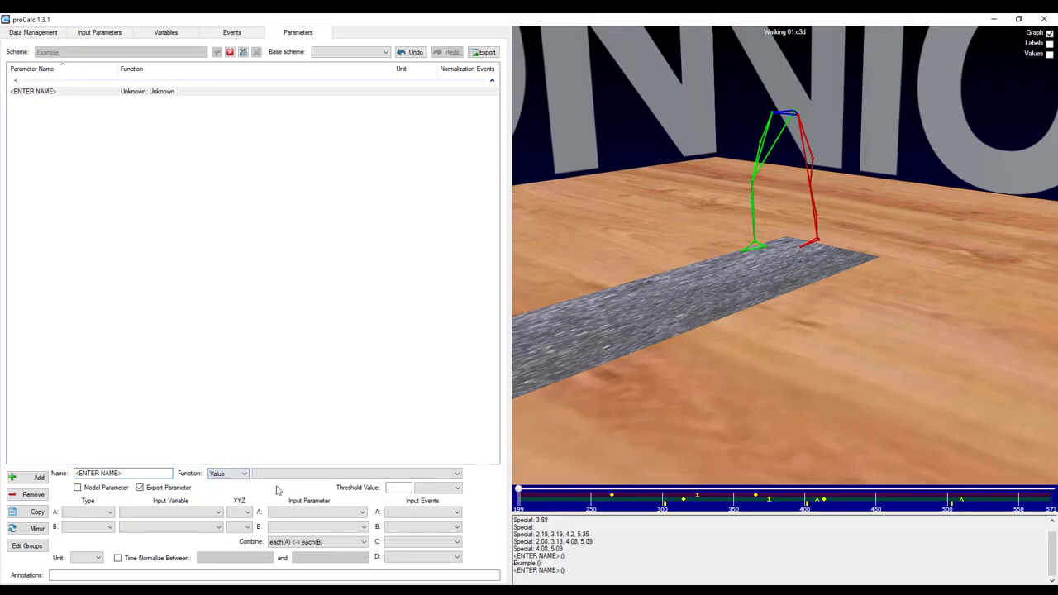
click(279, 476)
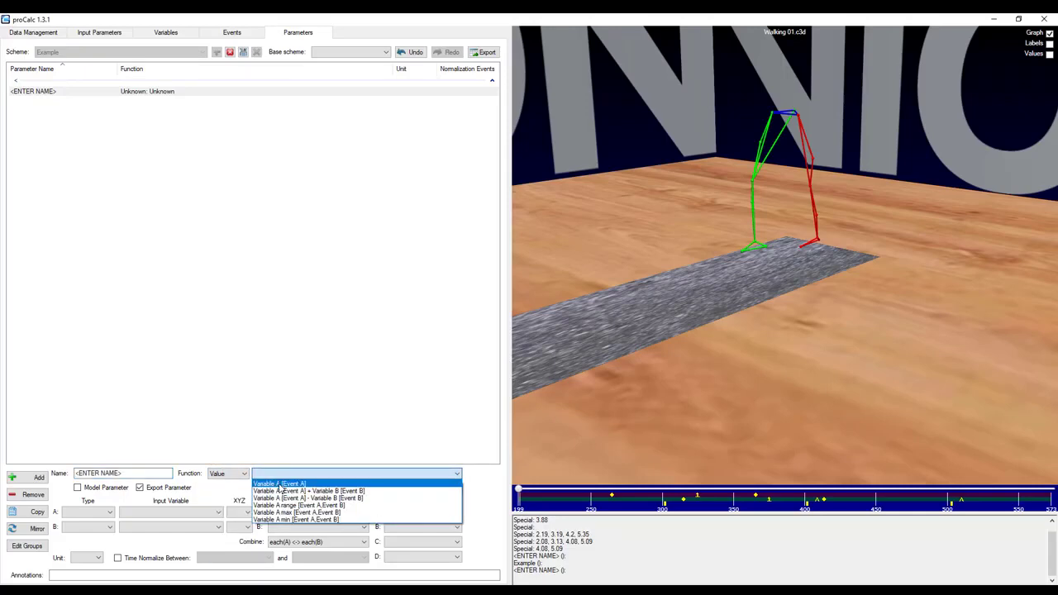
click(280, 485)
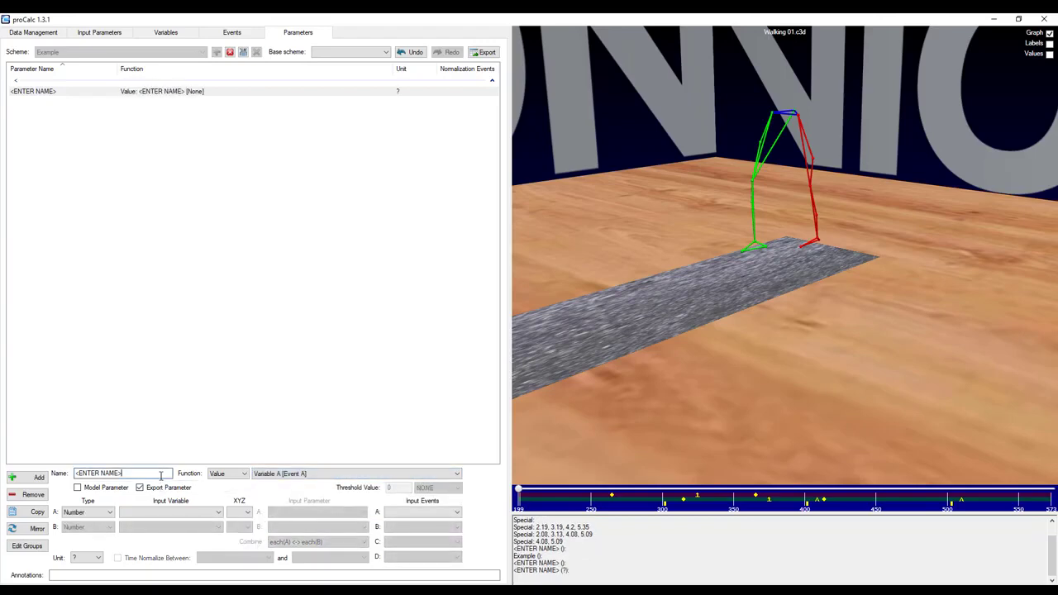
Name the new parameter LeftAnkleAngleAtFootStrike.
double_click(133, 473)
drag(132, 473, 81, 470)
text(LeftAnkleAngleAtFootStrike)
Set input A to the EulerAngle variable LAnkleAngles with XYZ components, taken at the Left Foot Strike event.
click(86, 513)
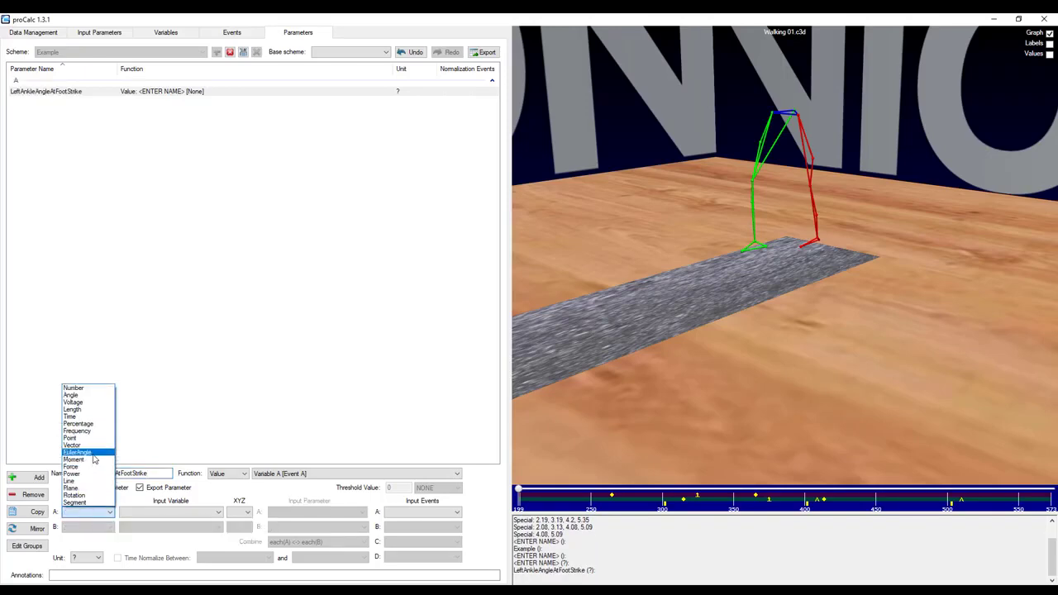
click(95, 453)
click(156, 513)
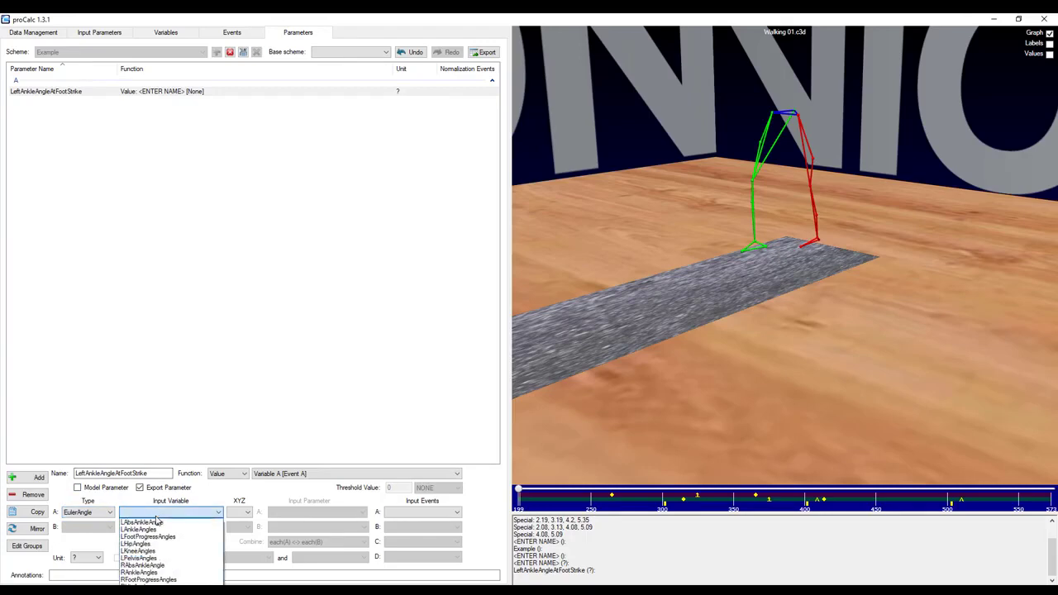
click(156, 529)
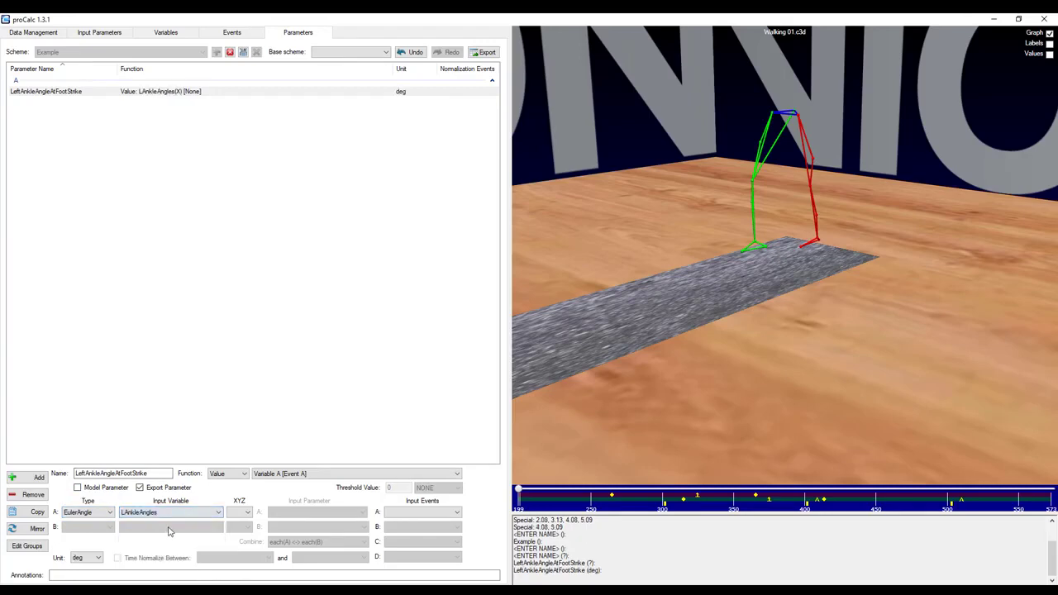
click(238, 512)
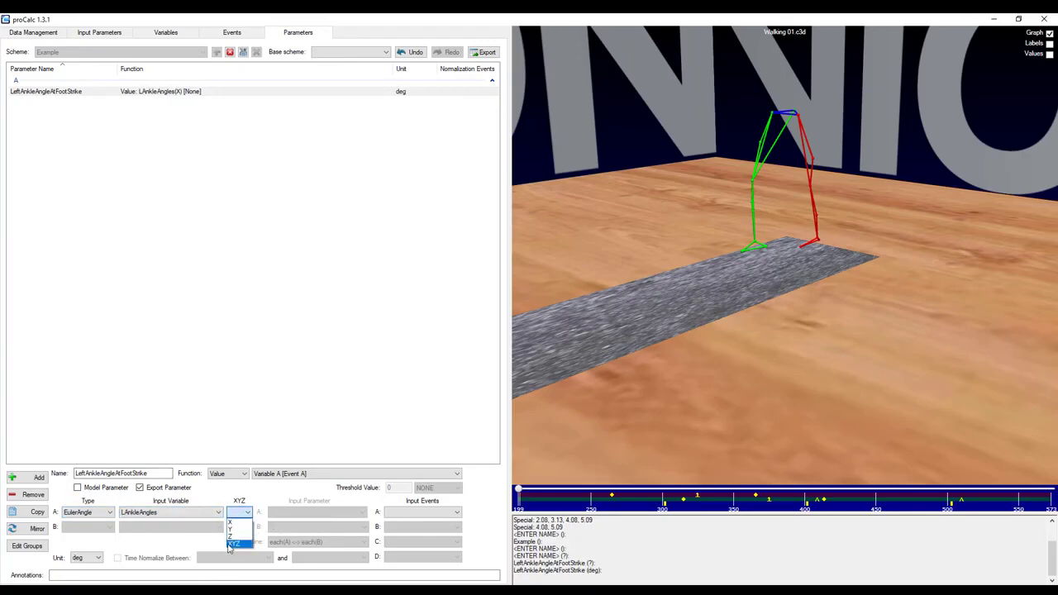
click(233, 545)
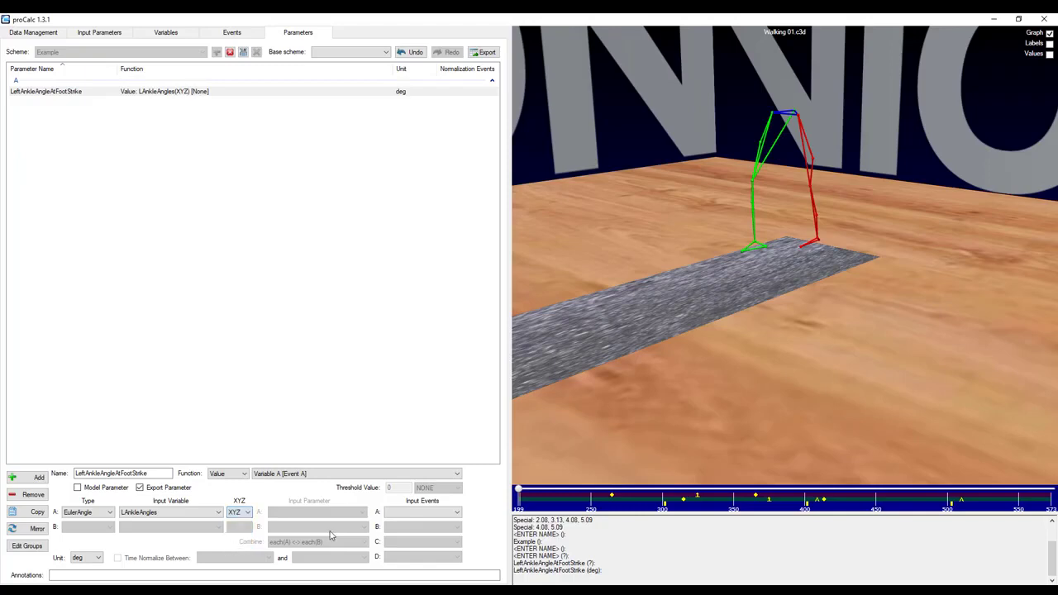
click(425, 513)
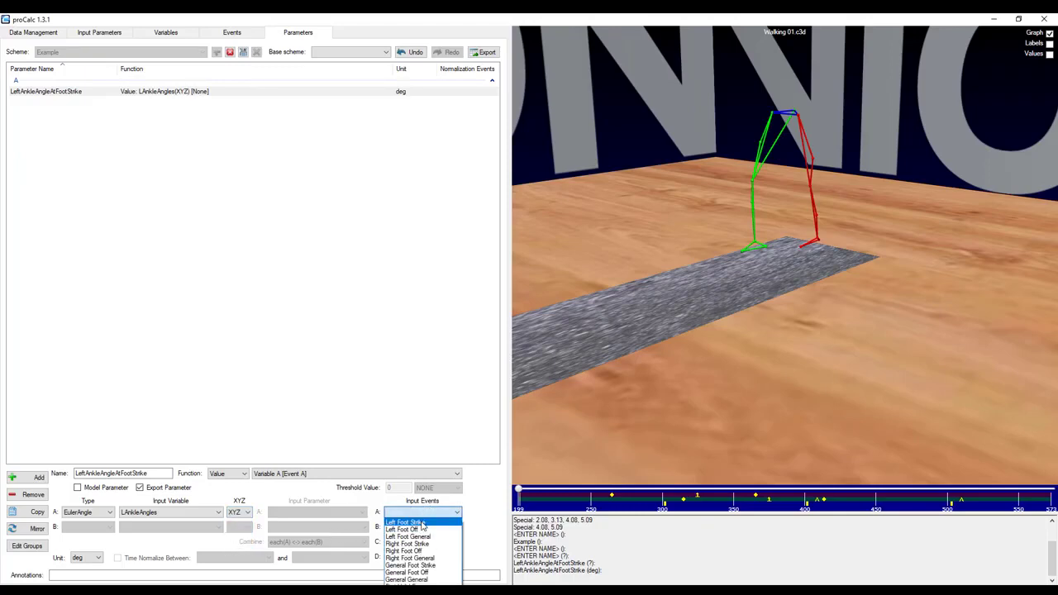
click(422, 524)
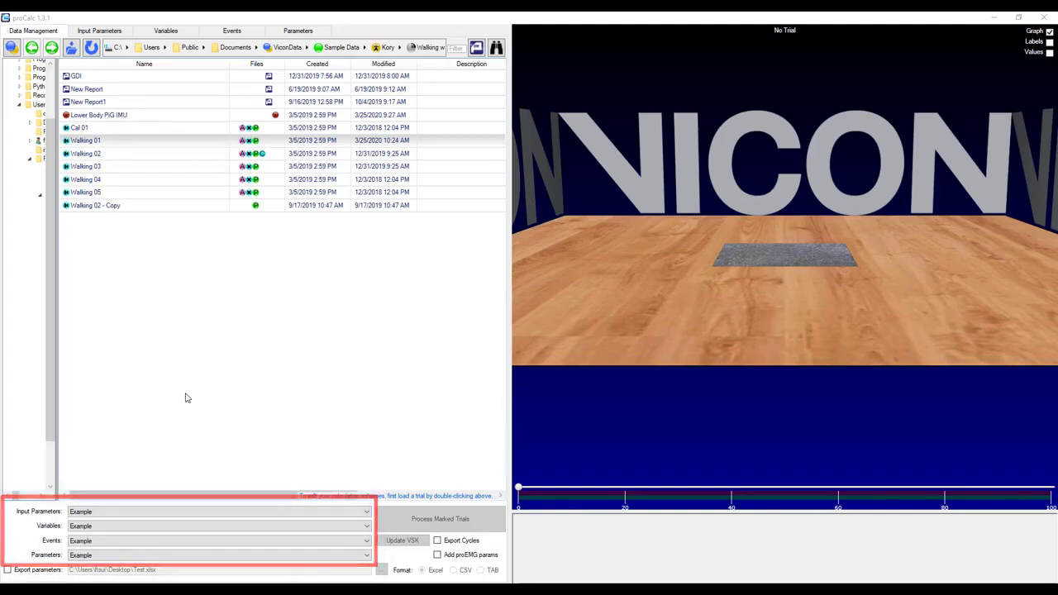
Mark the Walking 01 trial for processing.
right_click(110, 140)
click(149, 189)
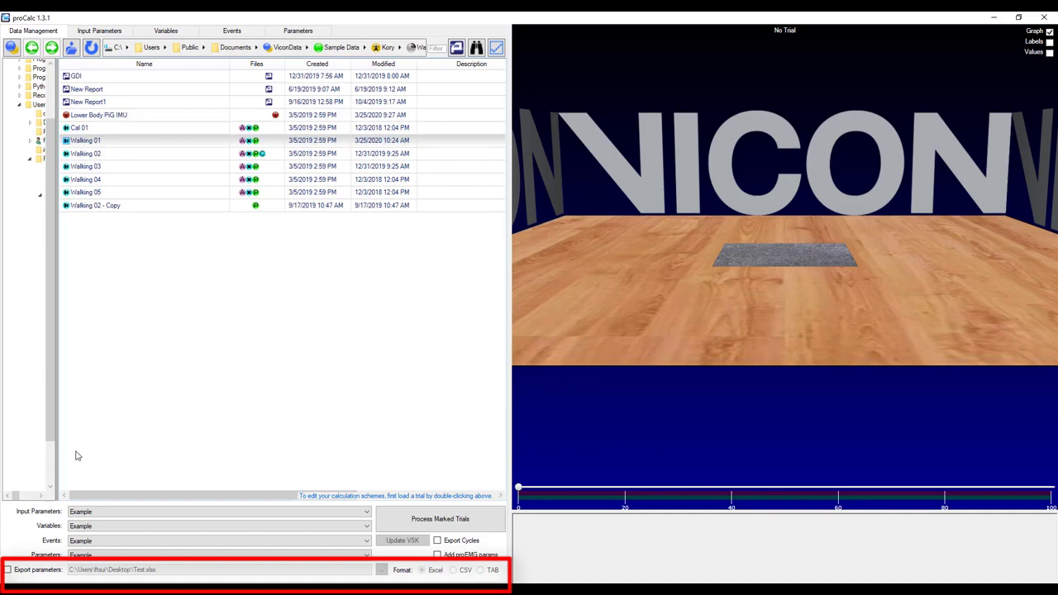
Enable parameter export and Export Cycles, then process the marked trials.
click(35, 569)
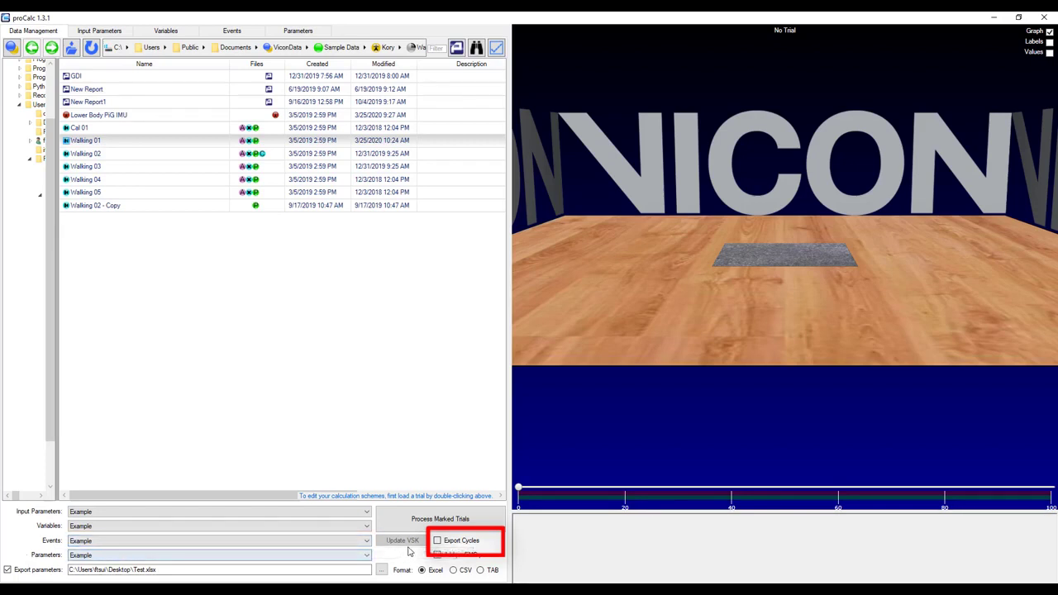
click(439, 542)
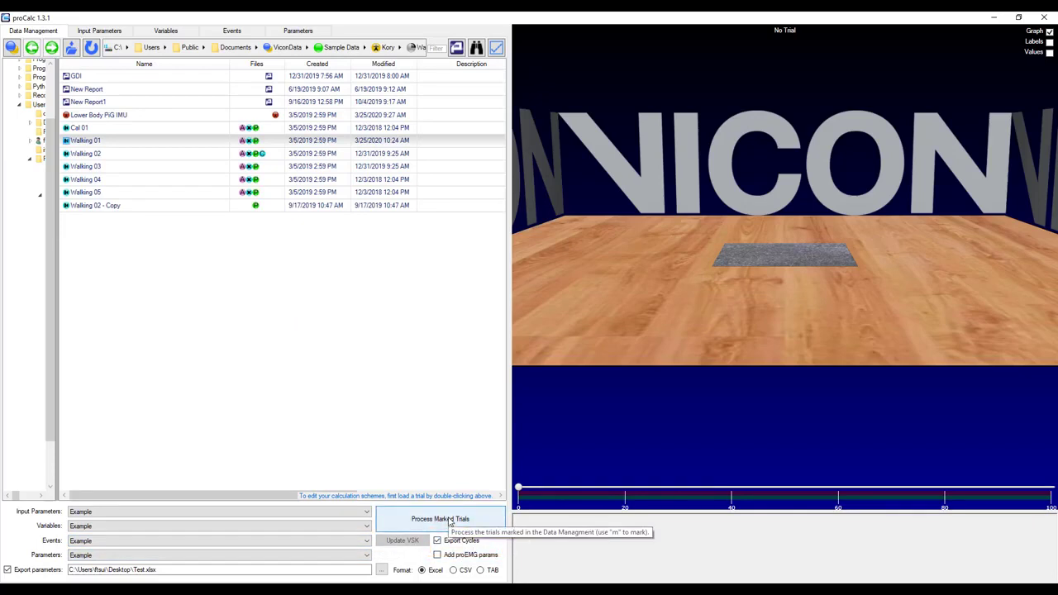
click(450, 521)
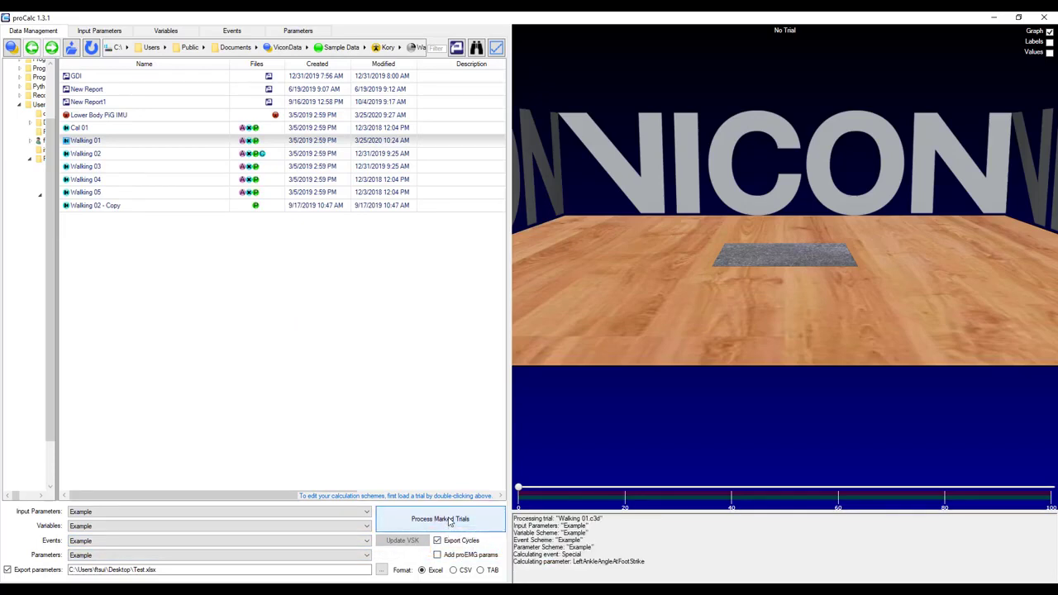